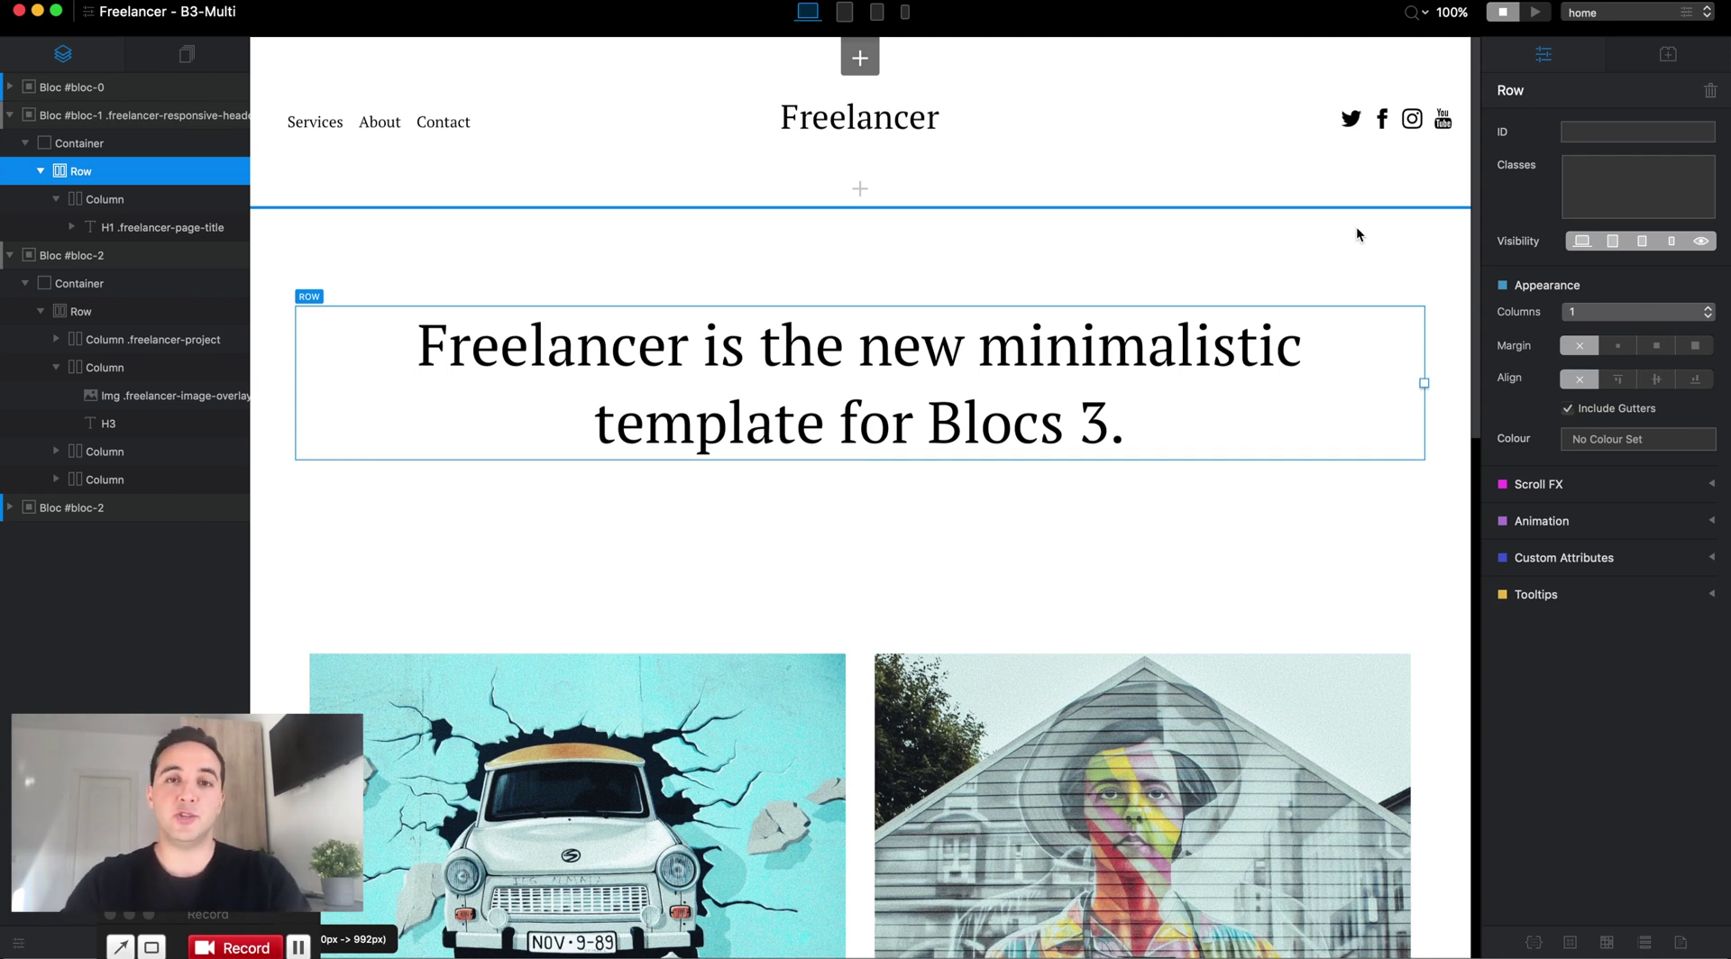
Step: Select the home page's main title and confirm in the Type list that it is Heading 1
left_click(1358, 235)
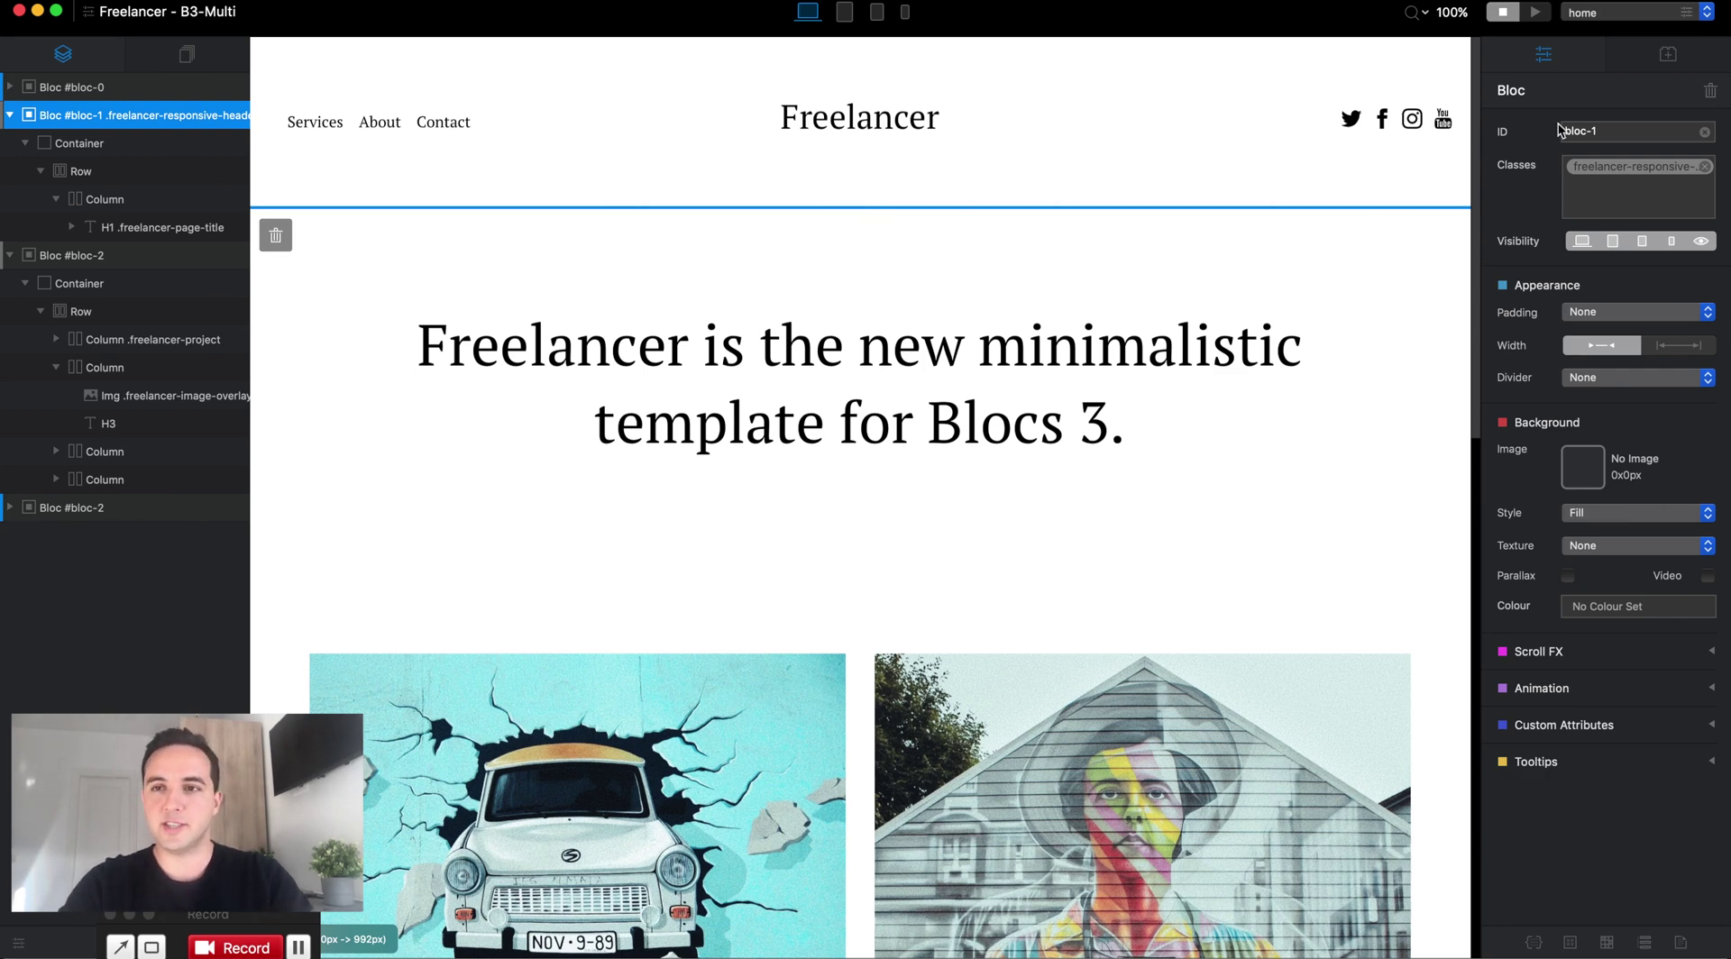
left_click(1452, 235)
left_click(1153, 344)
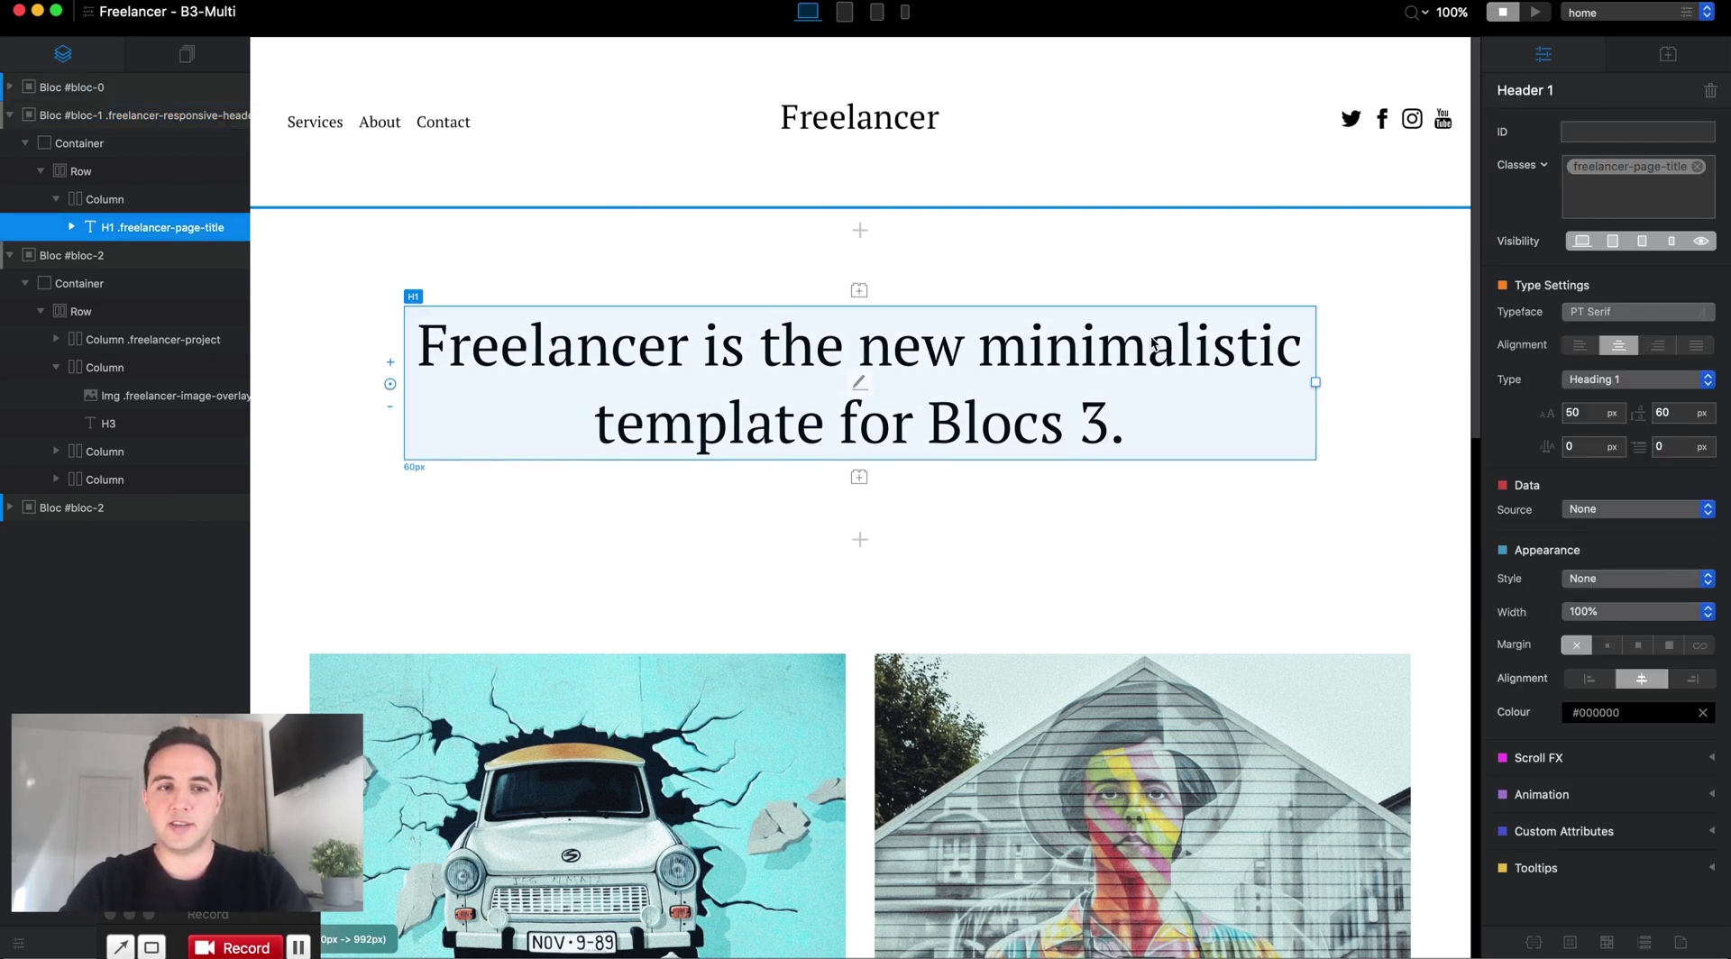
left_click(1630, 388)
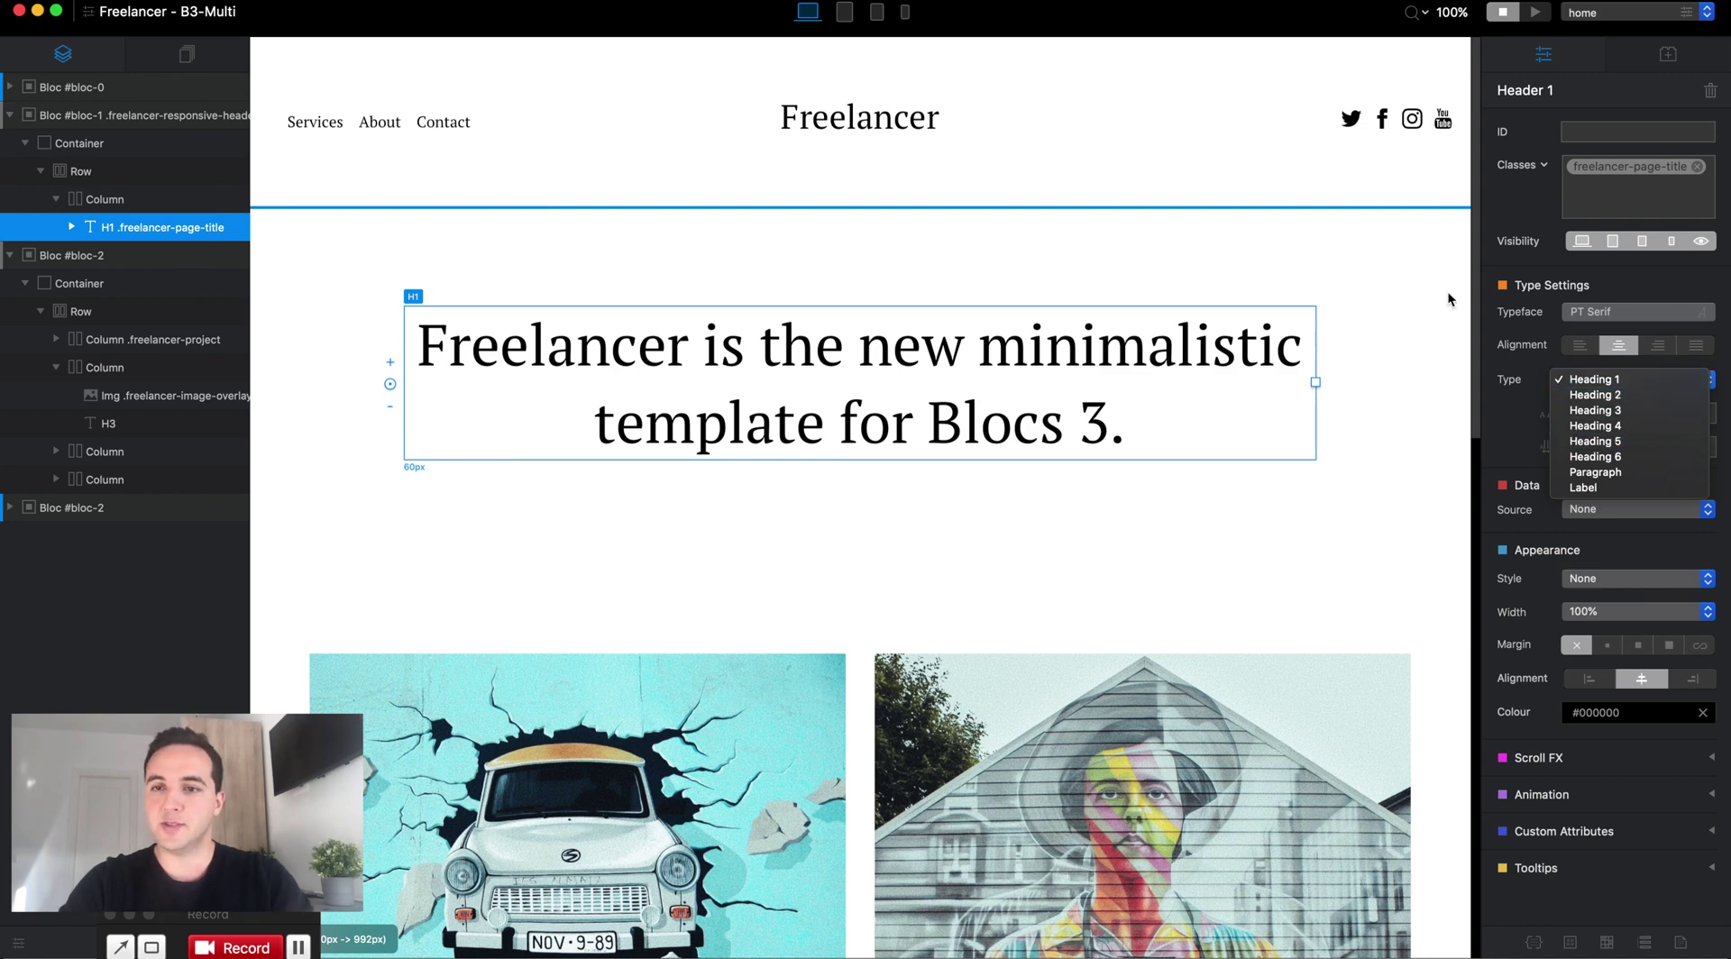
left_click(1431, 240)
Step: Switch to the services page and select its 'What I Can Do' Heading 1 title
left_click(1615, 12)
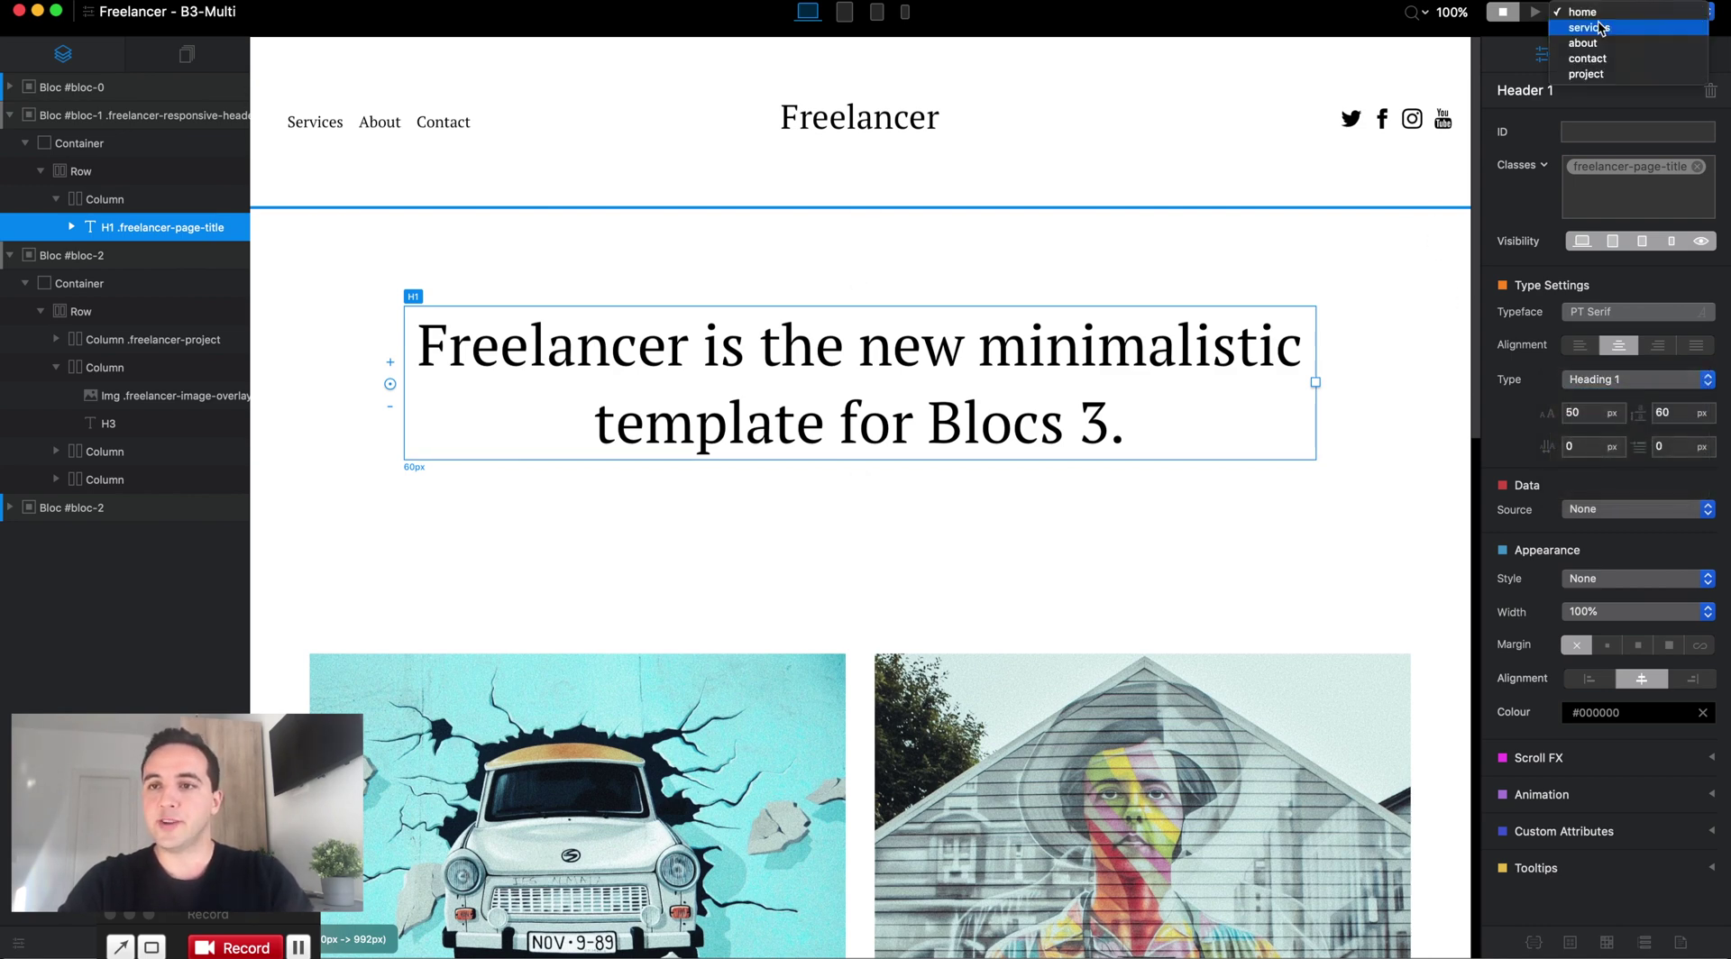
left_click(1616, 27)
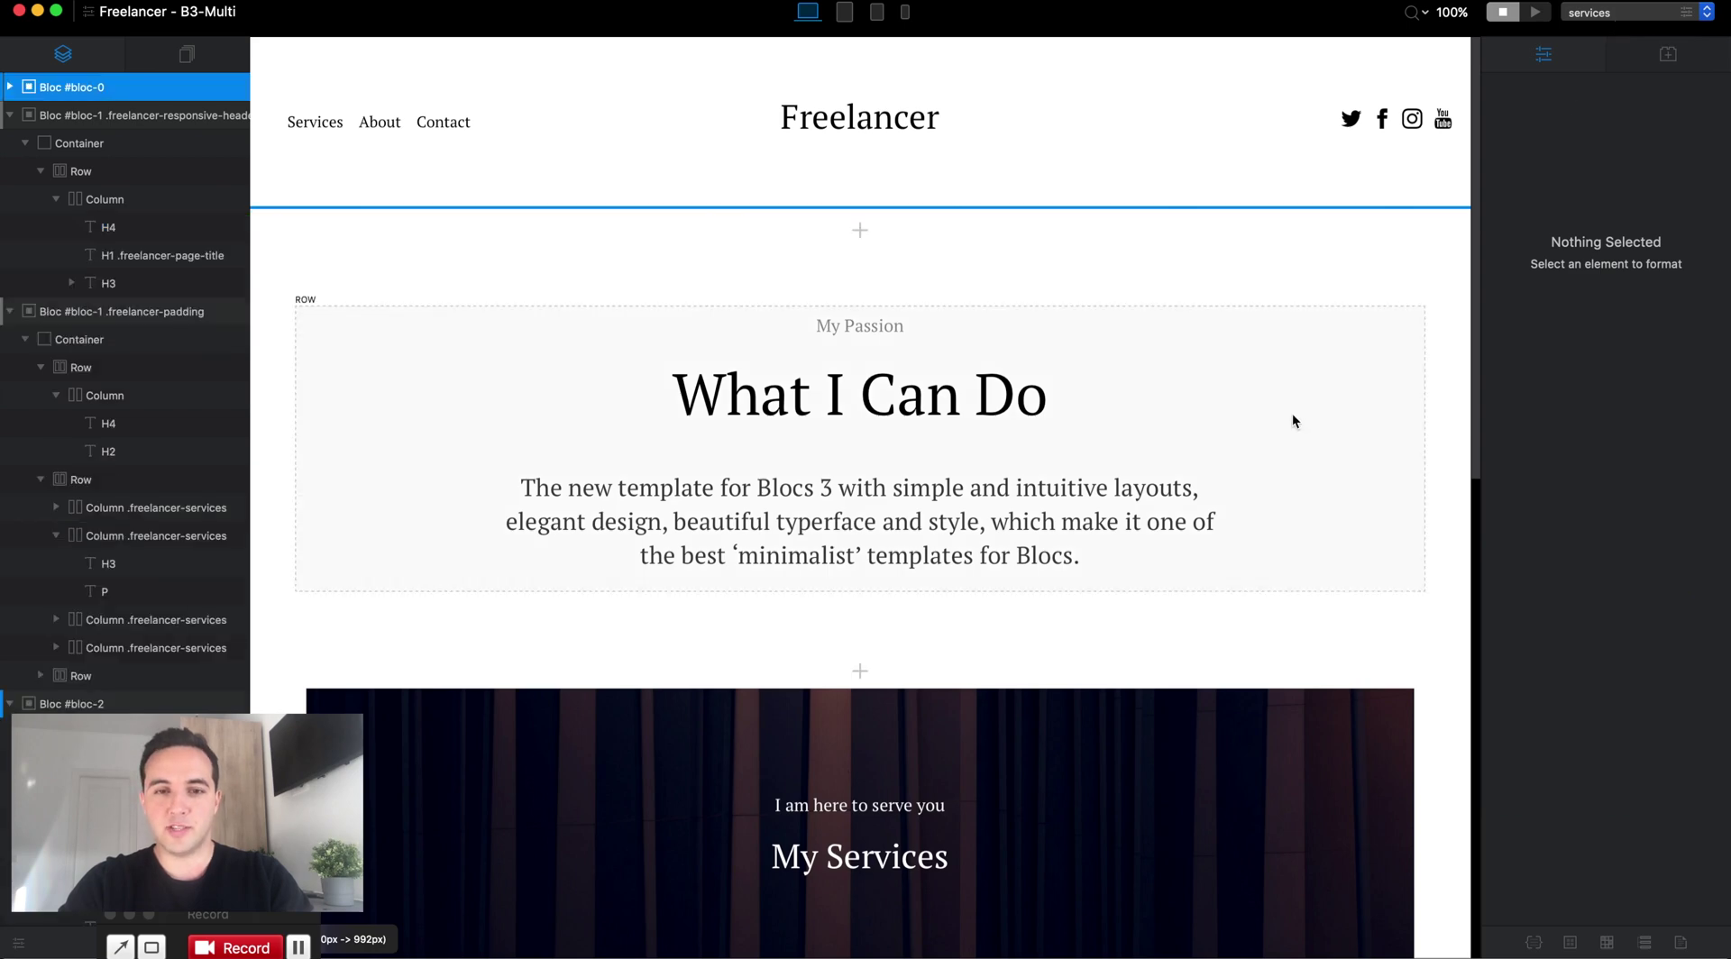
scroll(1294, 419, "down", 5)
scroll(1291, 413, "down", 8)
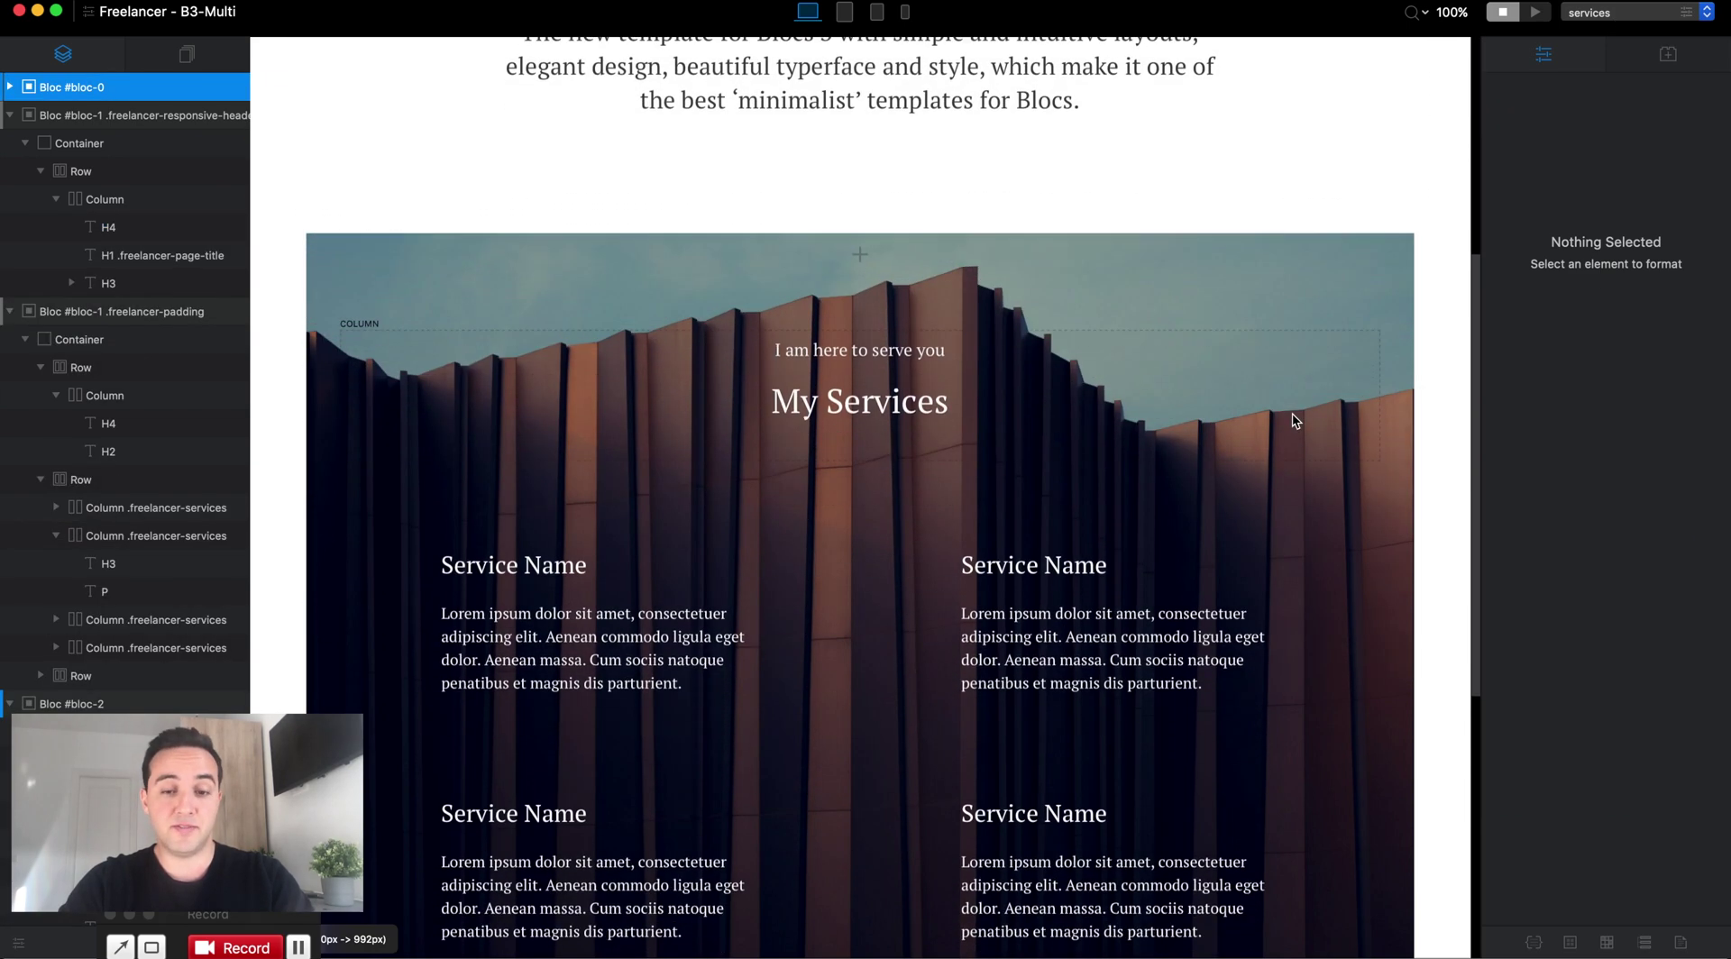
scroll(1291, 413, "down", 3)
scroll(1291, 413, "up", 15)
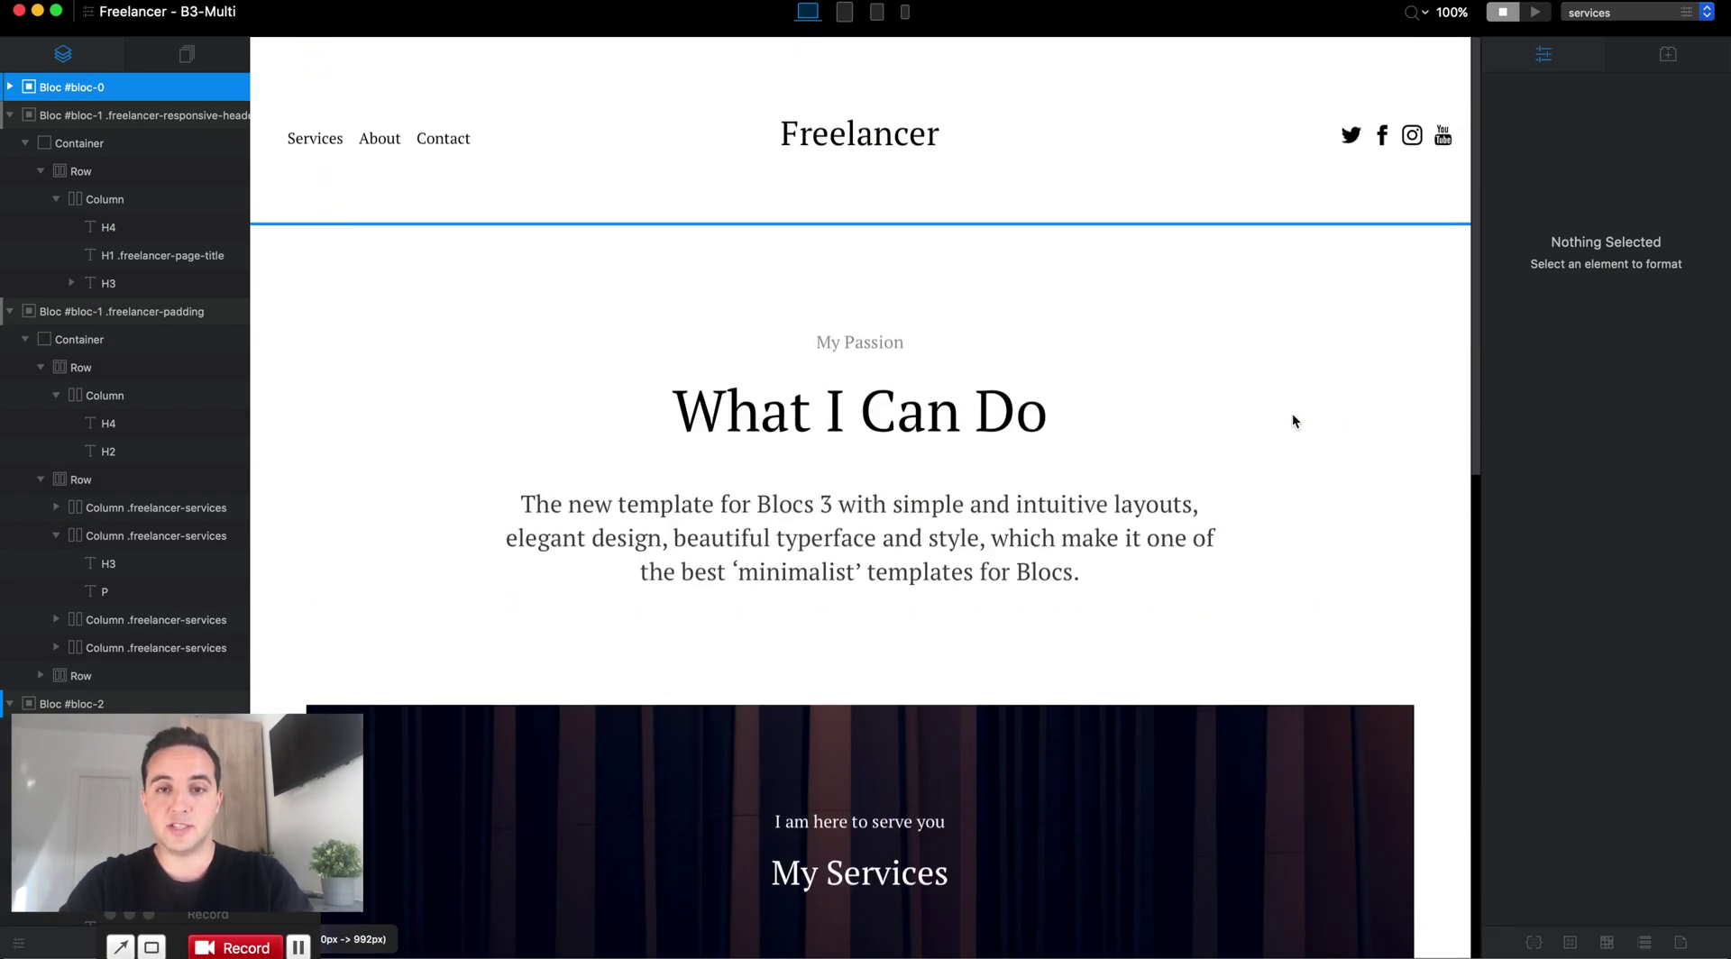
left_click(1035, 413)
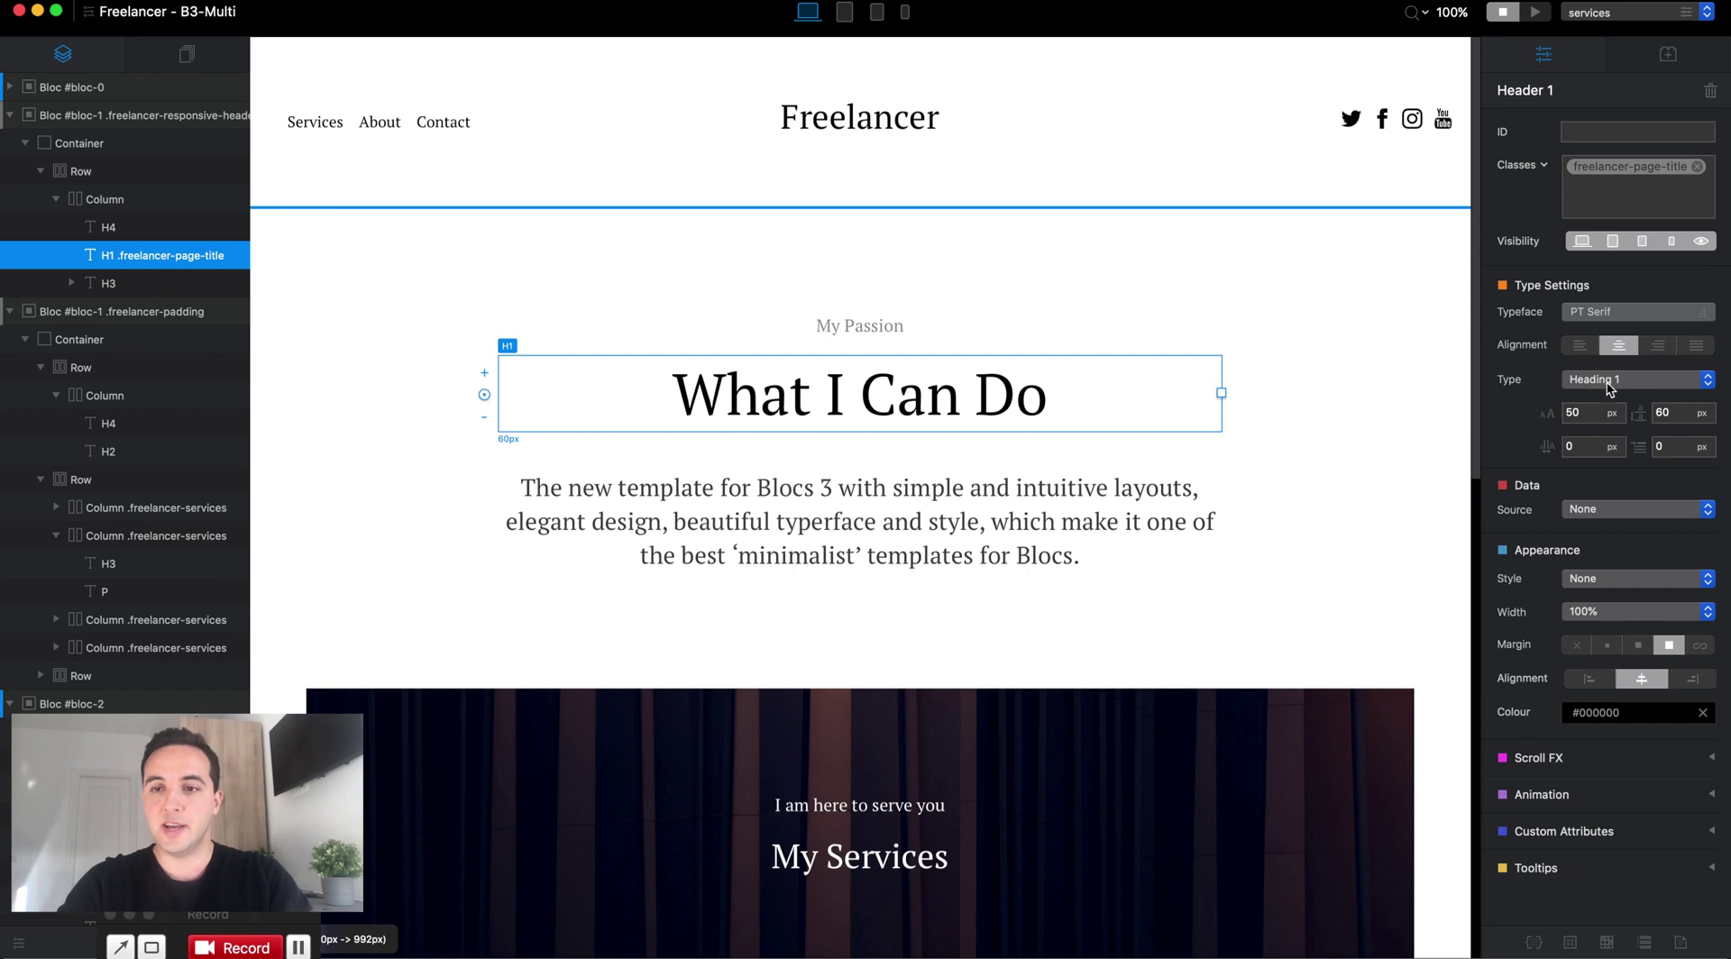
Step: Confirm 'What I Can Do' is Heading 1, then select the 'My Services' Heading 2 title
left_click(1631, 379)
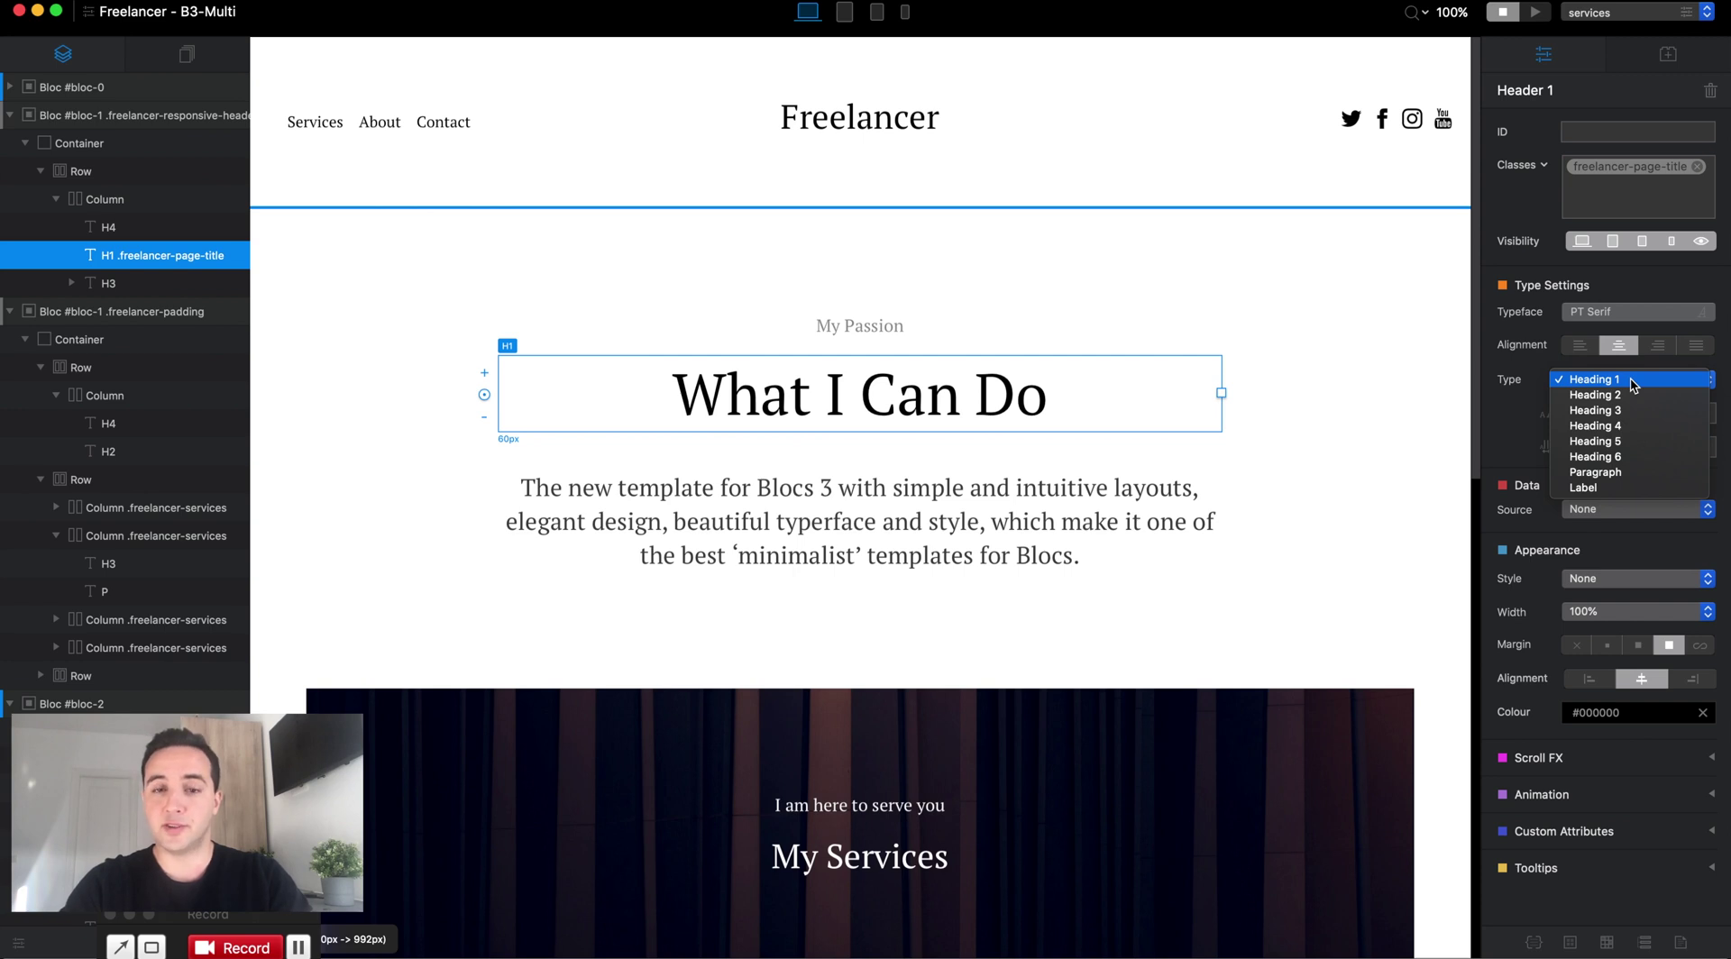
left_click(1378, 278)
scroll(1378, 278, "down", 5)
scroll(1378, 286, "down", 2)
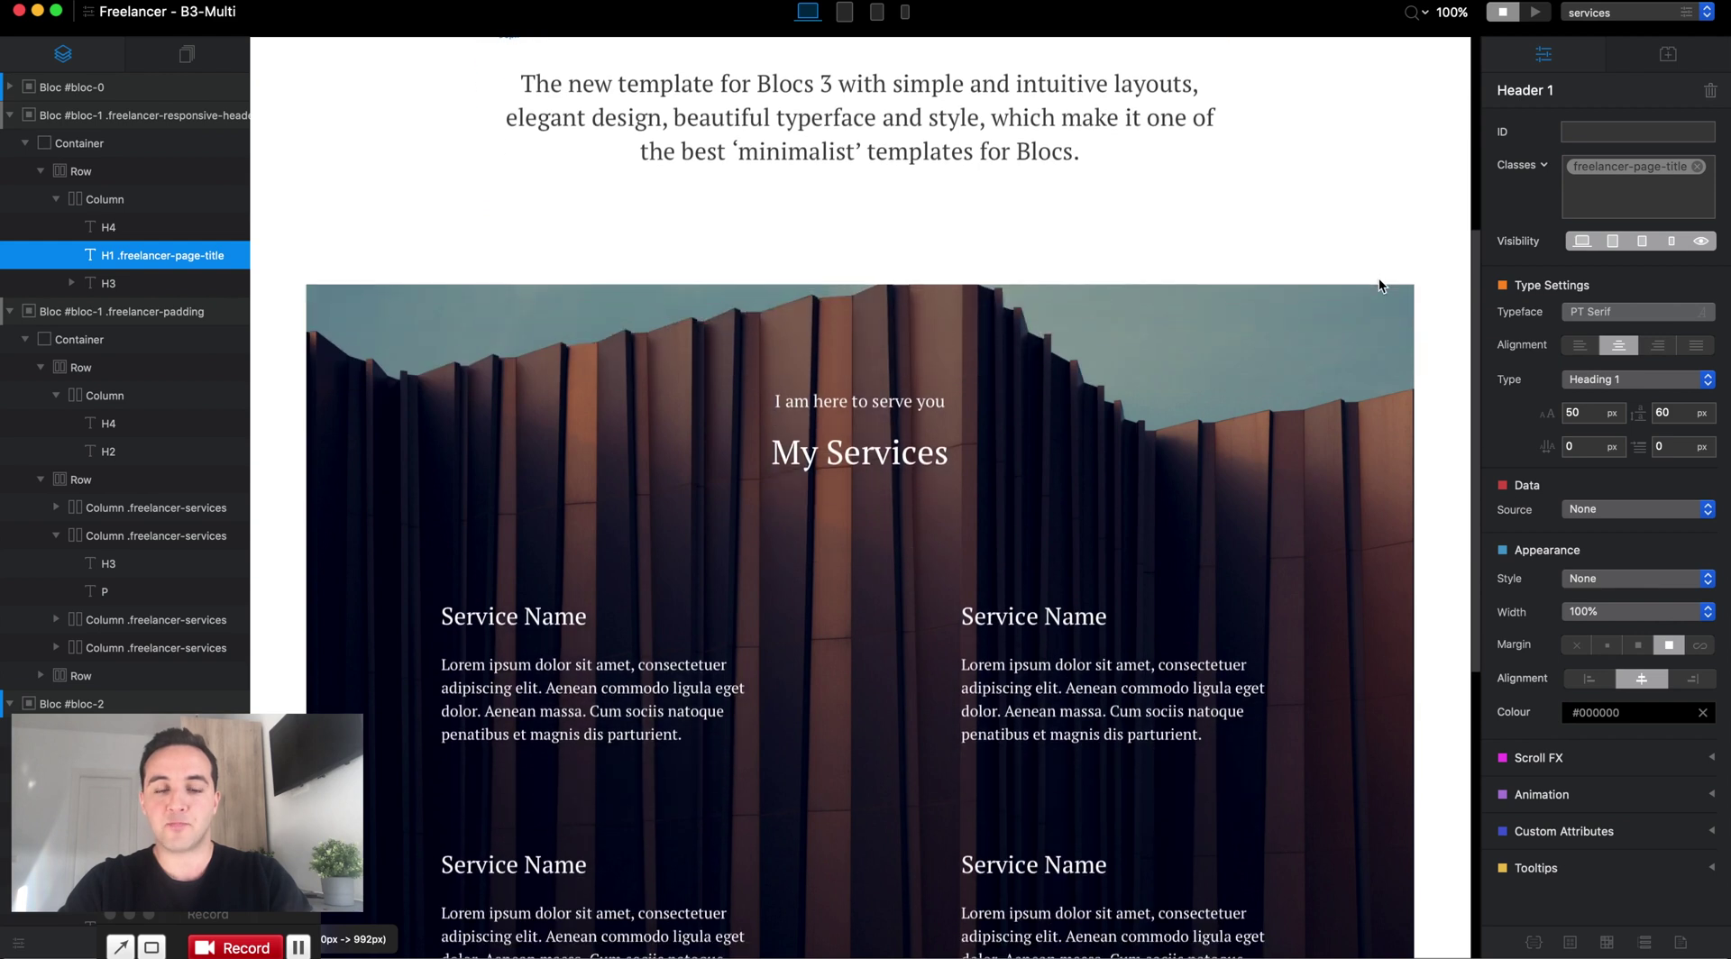
left_click(1025, 457)
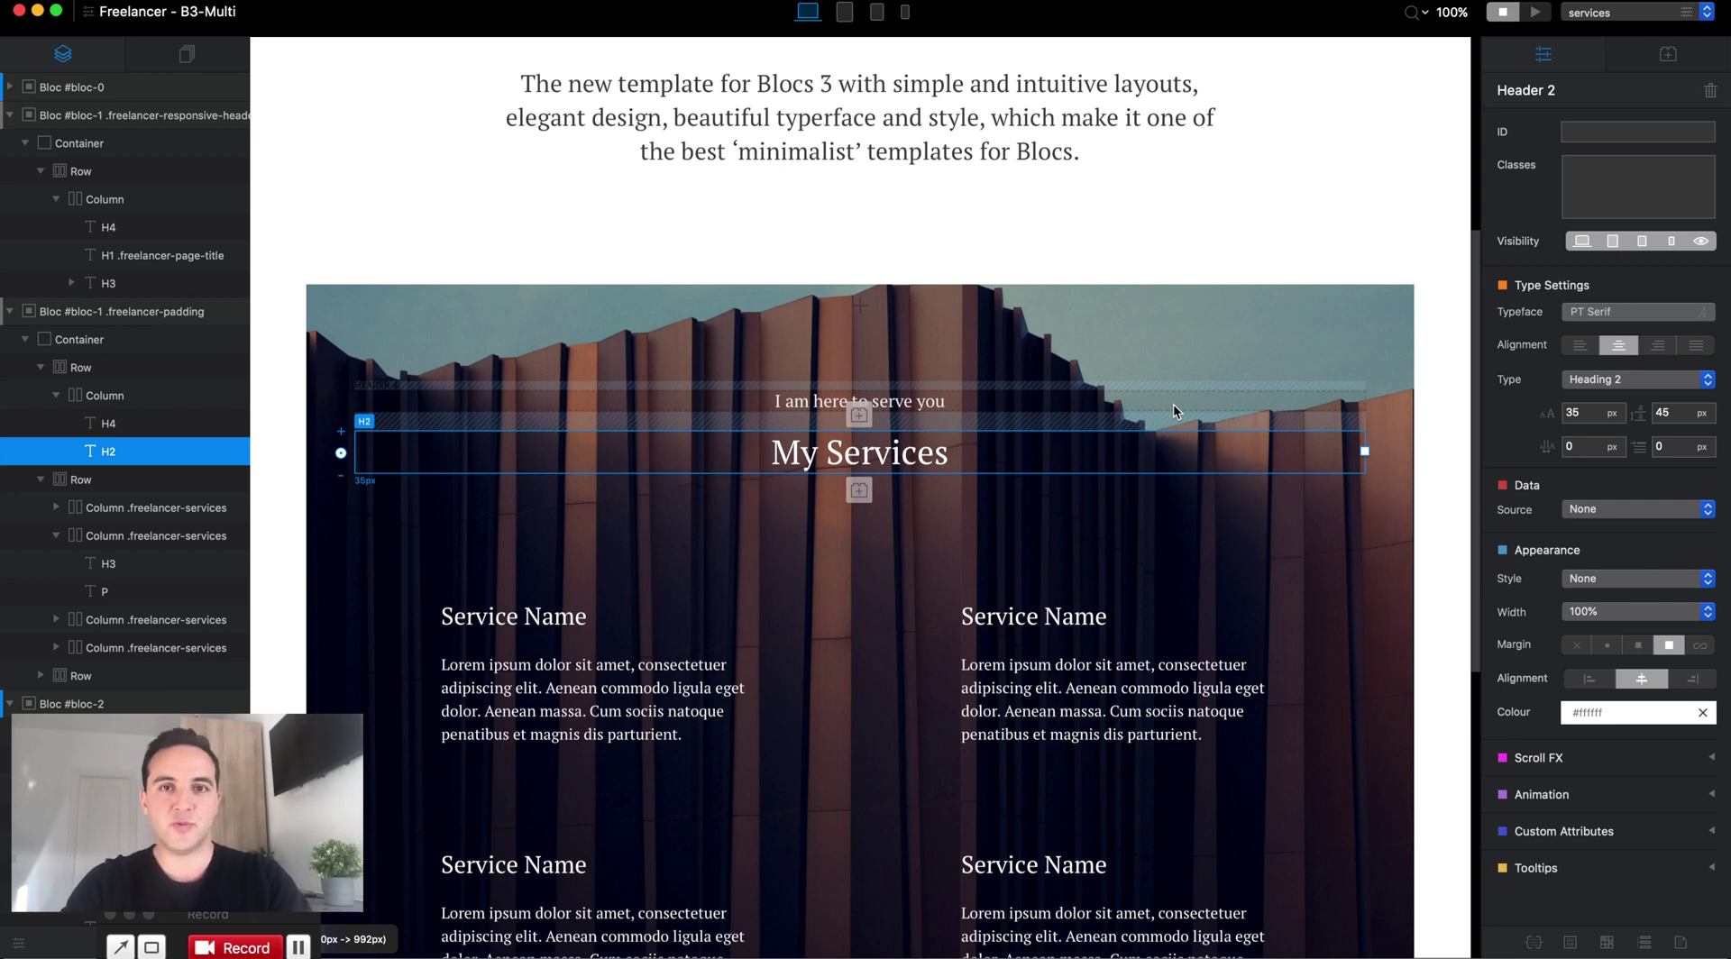
Step: Select the 'Email Newsletter' Heading 2 title, then a 'Service Name' subtitle
scroll(1172, 410, "down", 6)
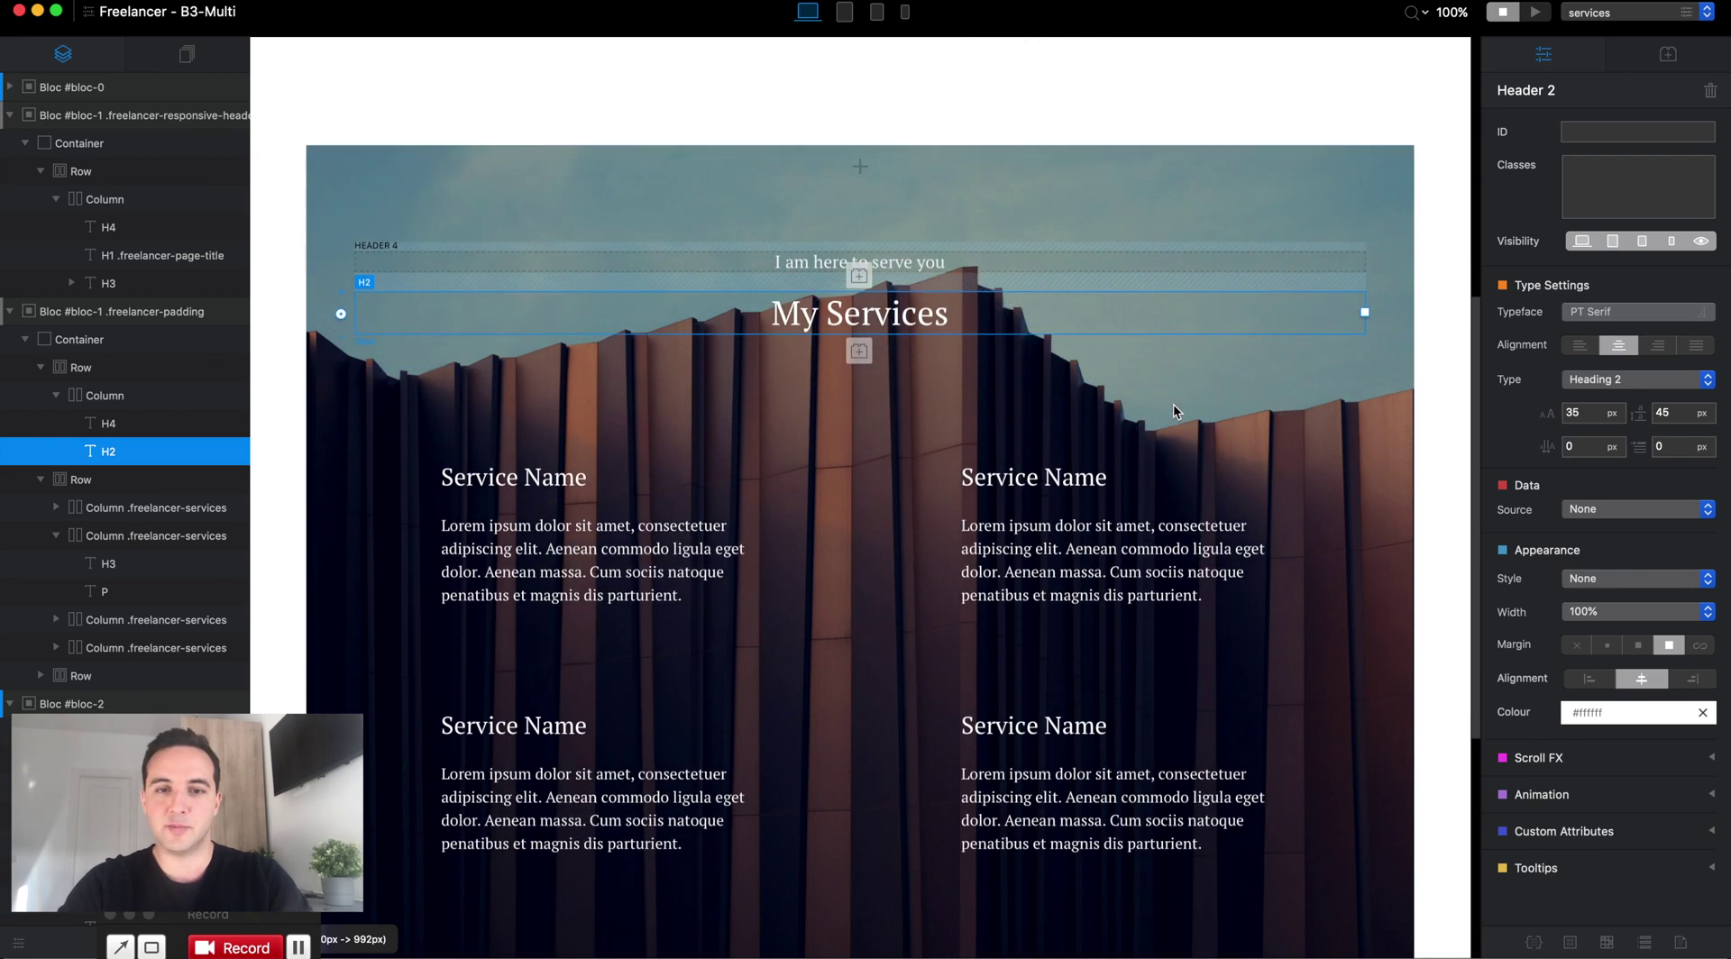
scroll(1172, 404, "down", 1)
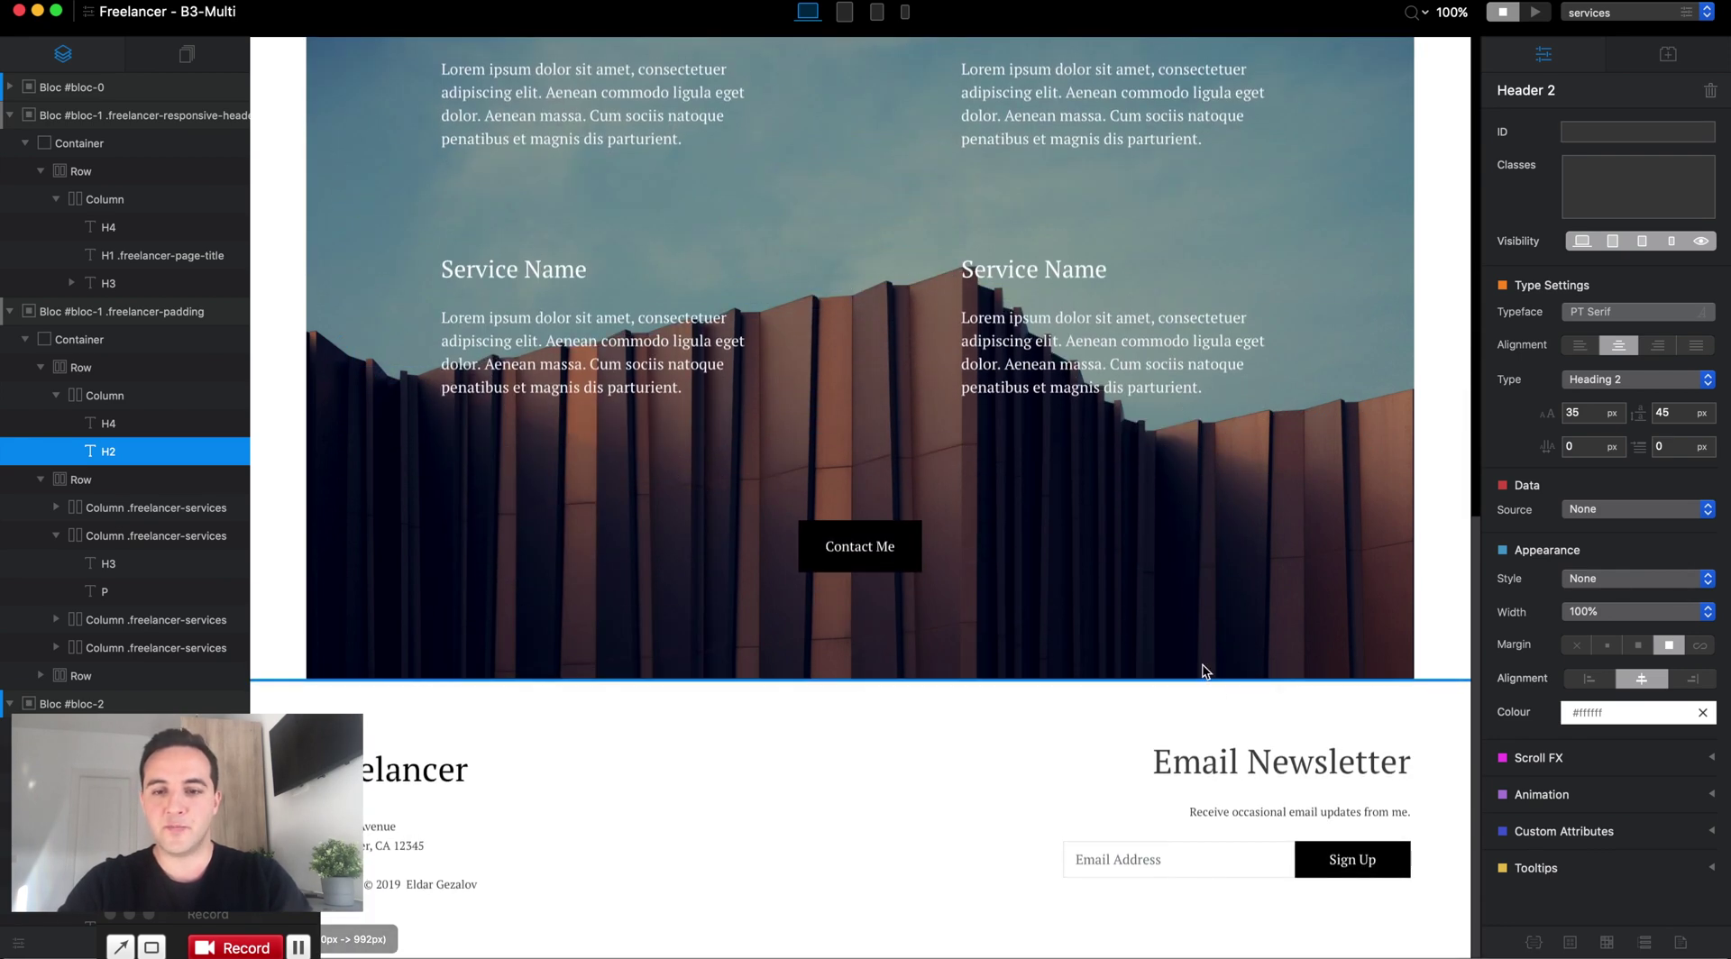
left_click(1276, 762)
scroll(1257, 469, "up", 11)
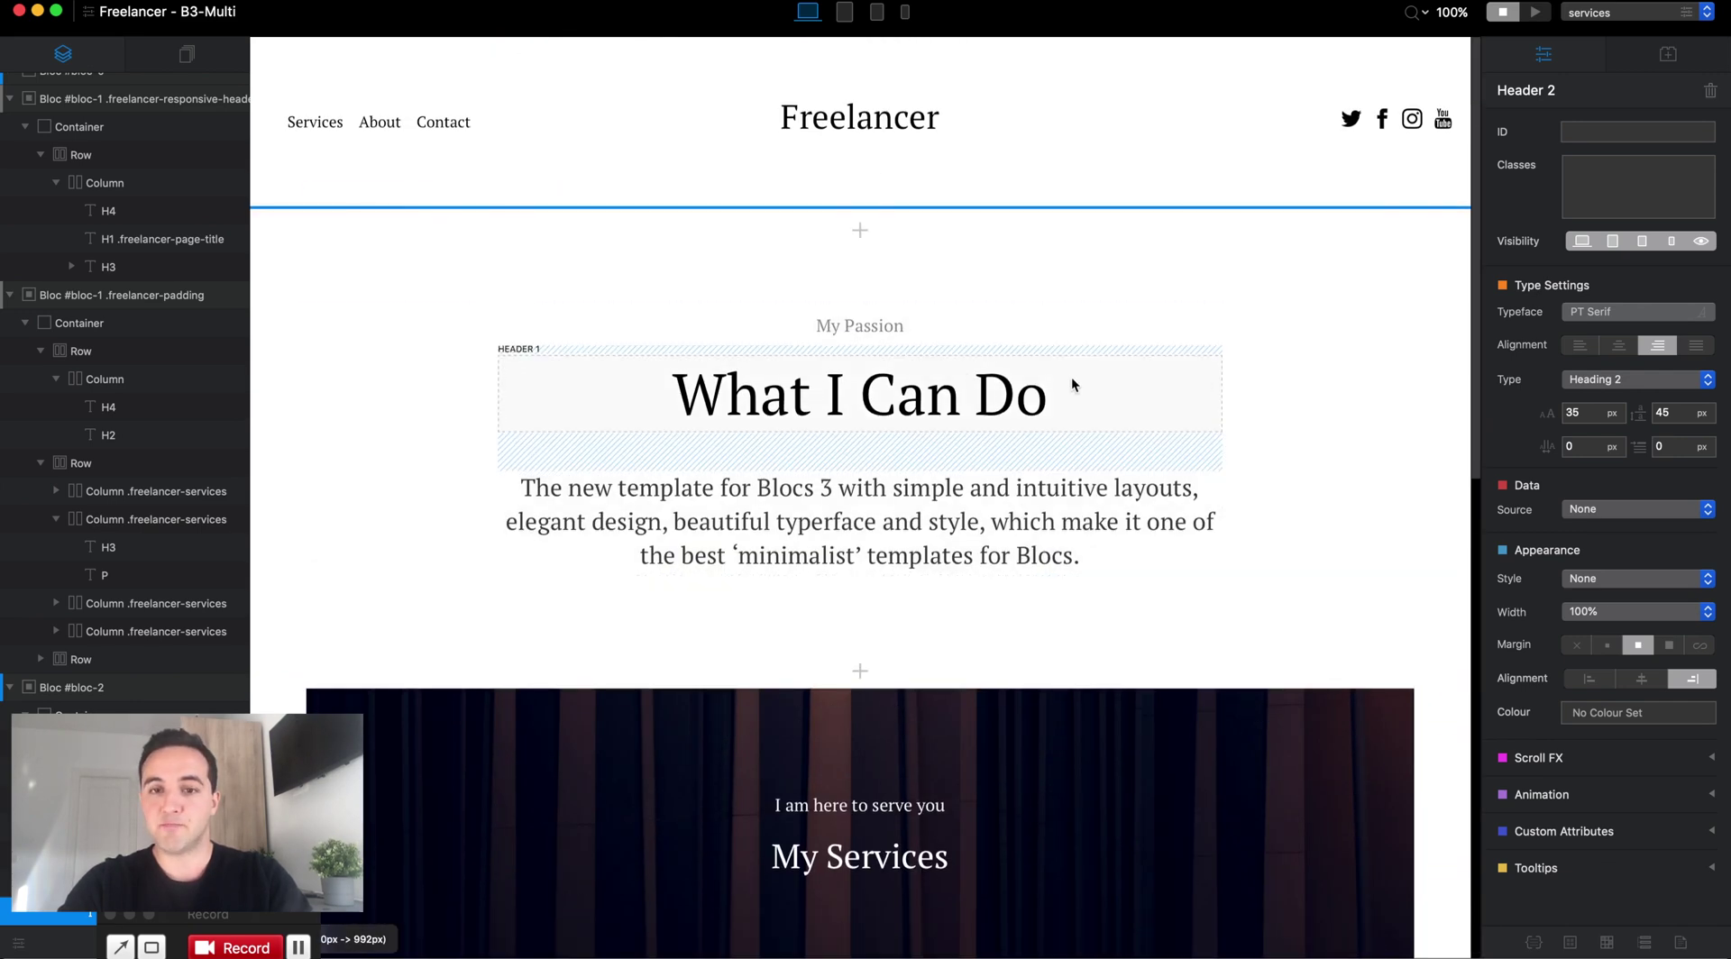
scroll(913, 499, "down", 4)
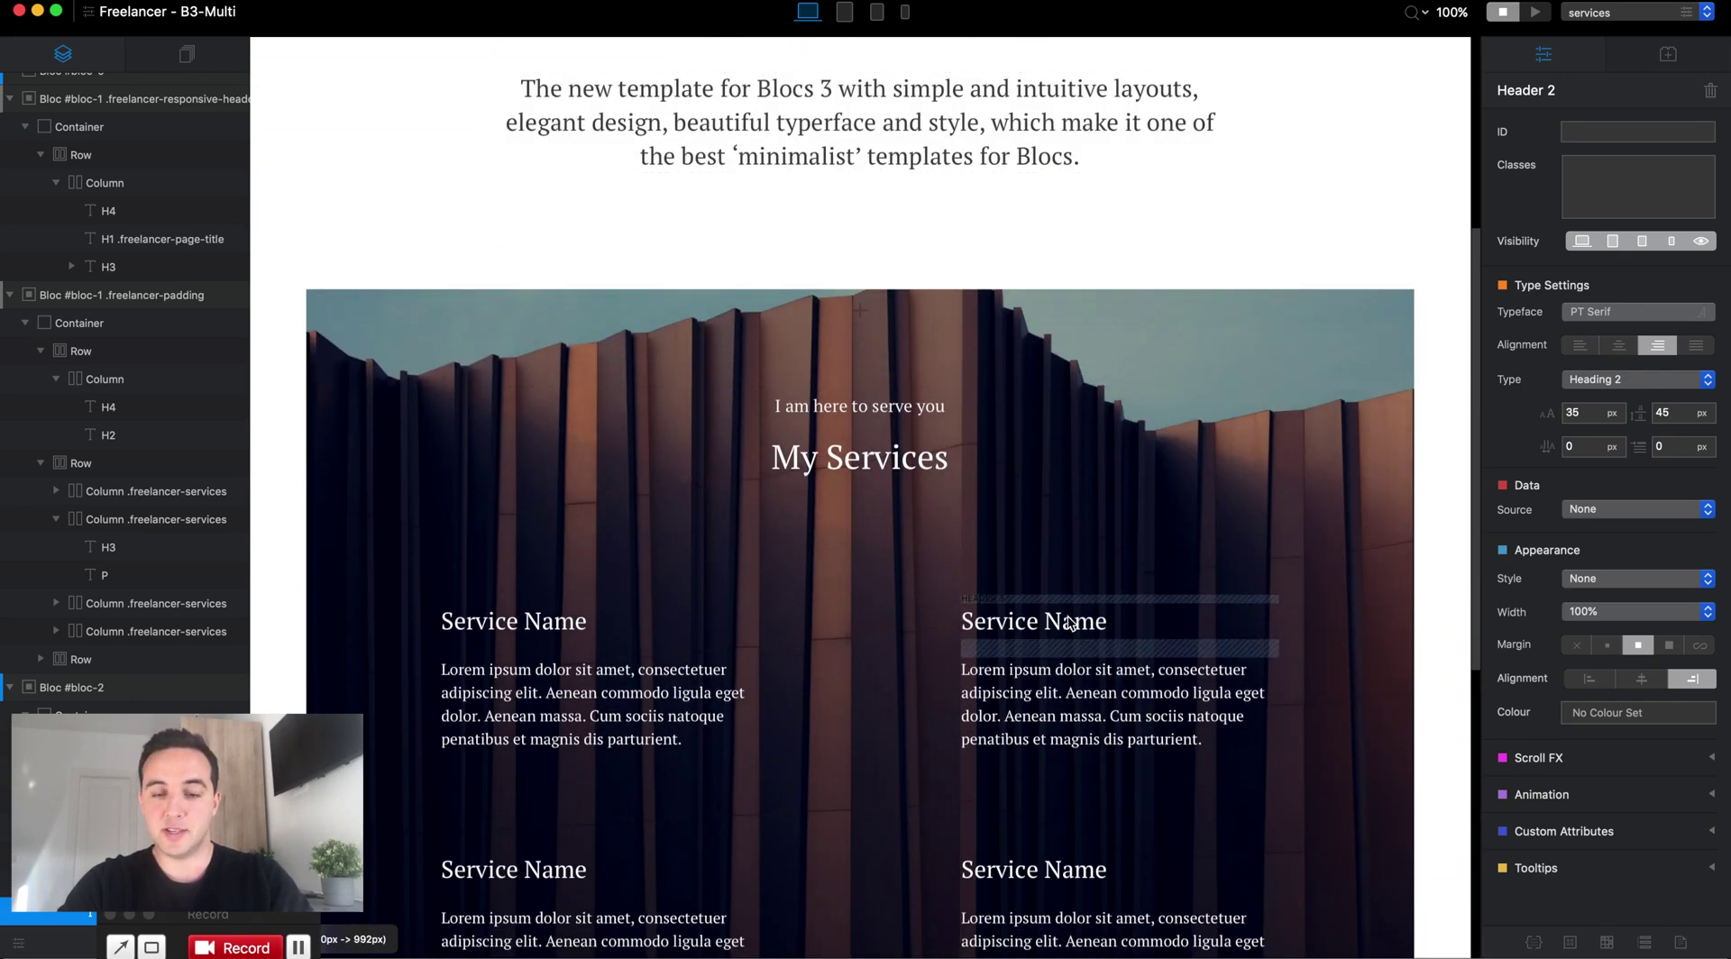
left_click(1070, 622)
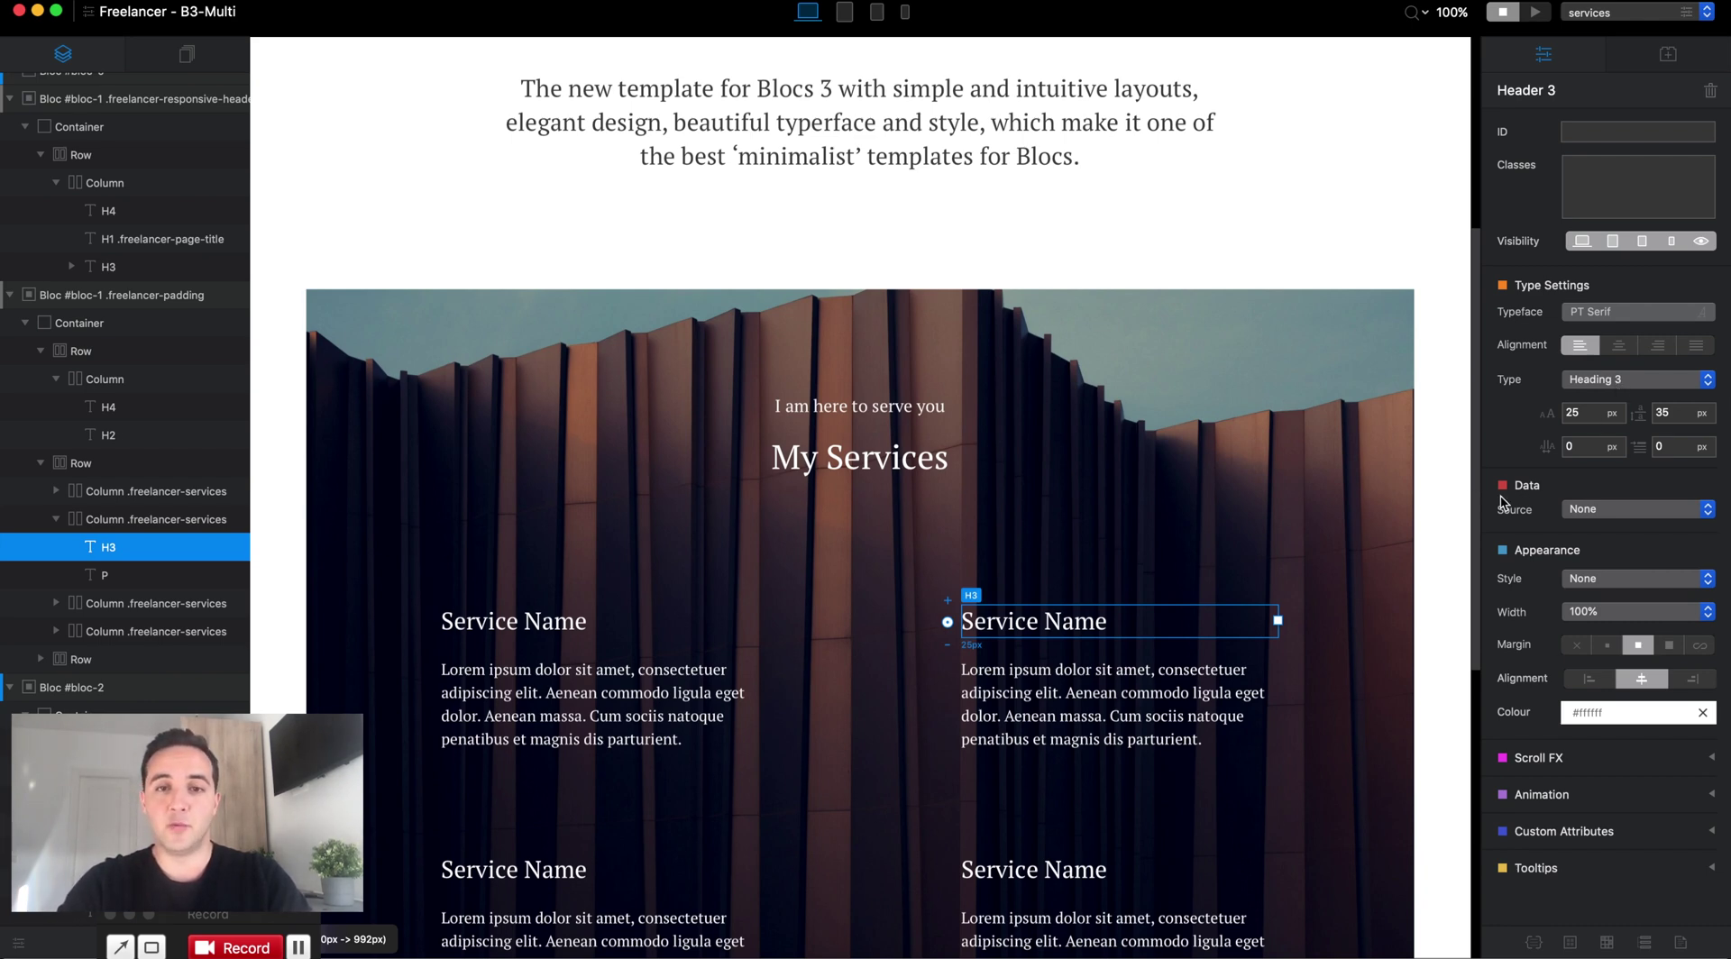
Step: Move from the 'Service Name' Heading 3 to the Paragraph text below it
scroll(1399, 207, "up", 5)
scroll(1371, 229, "down", 3)
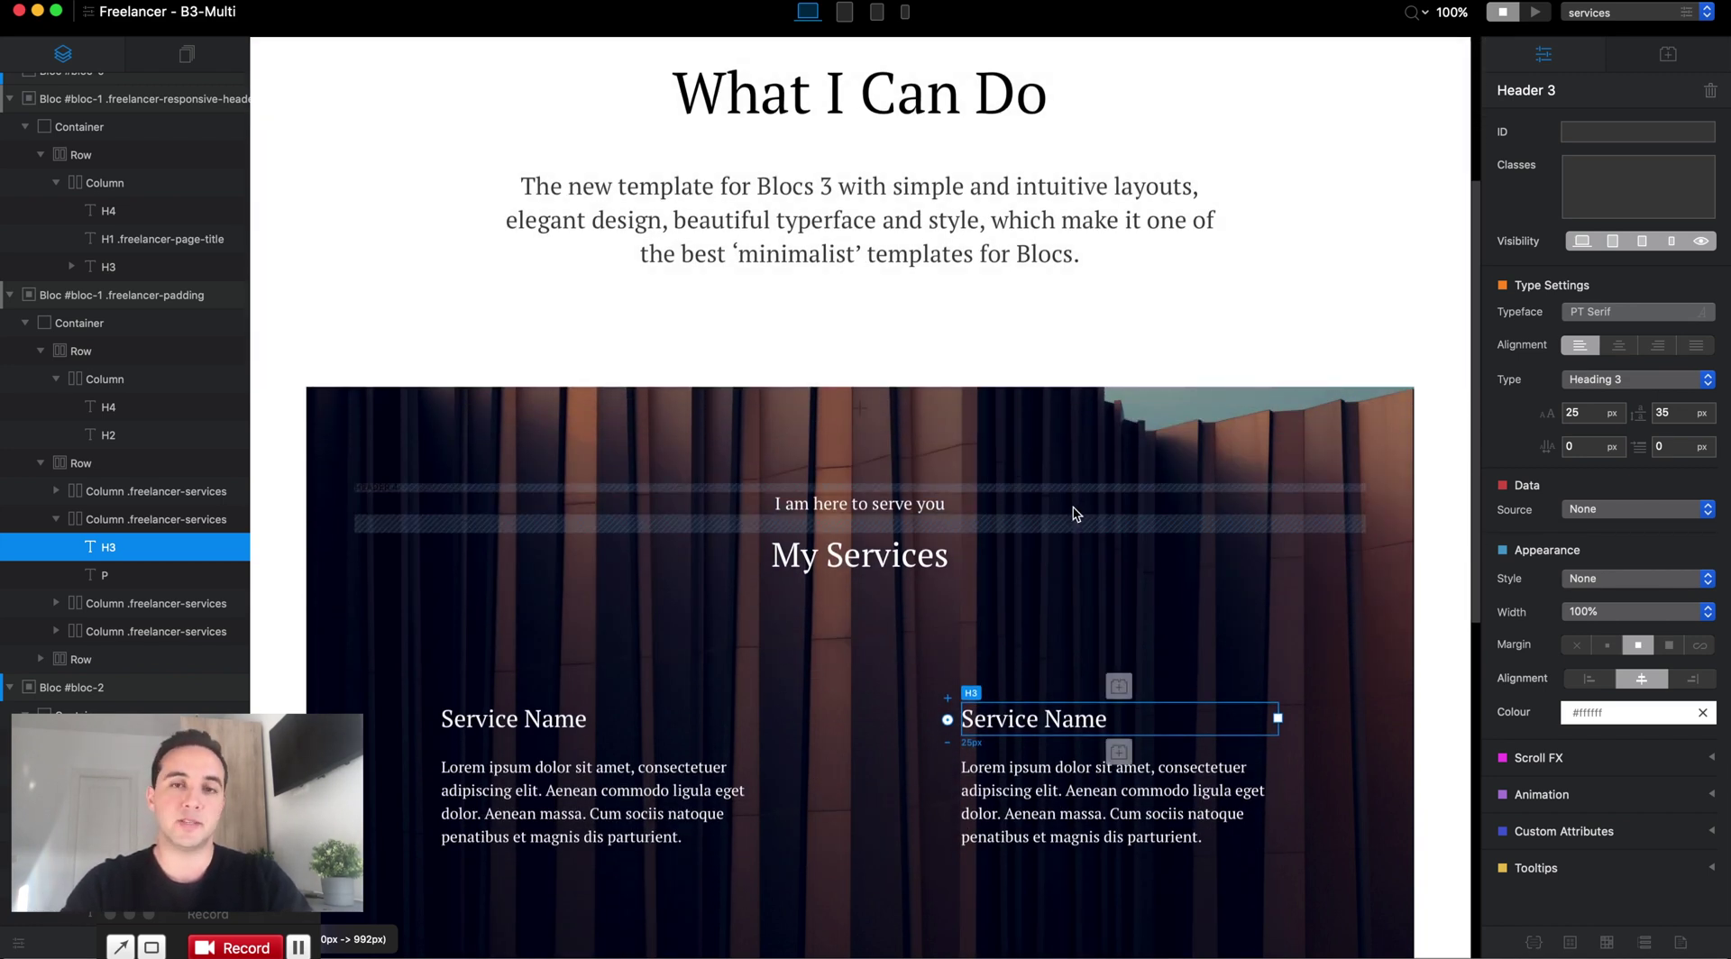
scroll(1074, 514, "down", 2)
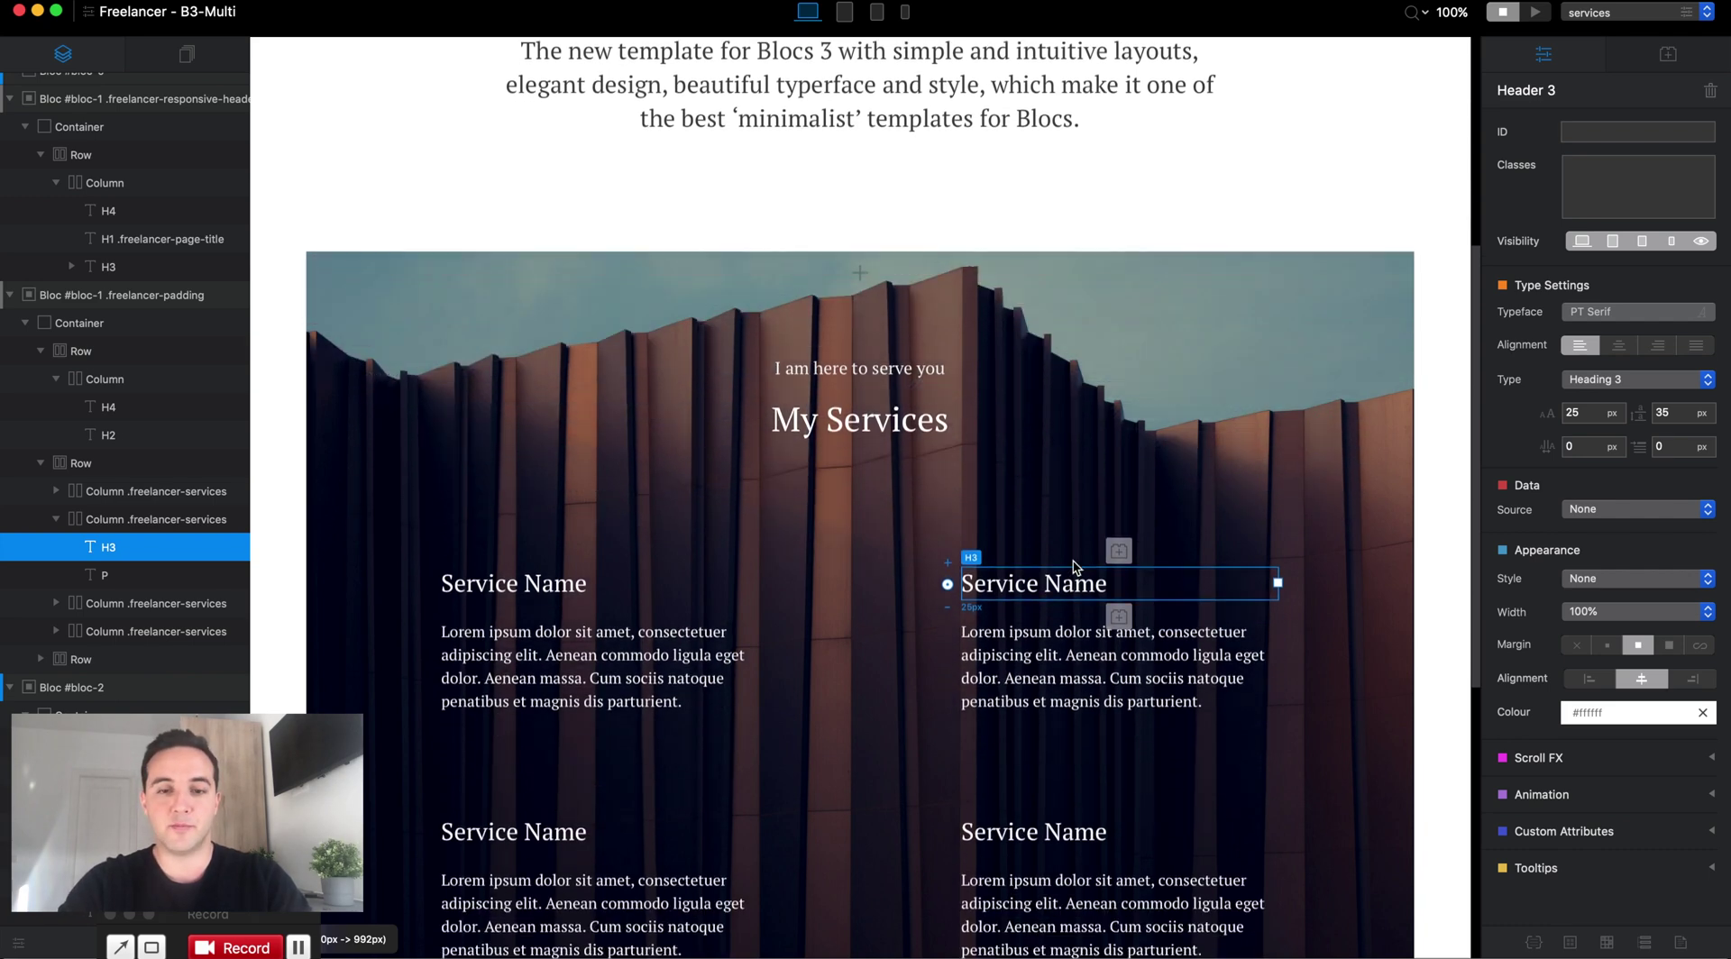
key("Down")
scroll(1172, 308, "up", 6)
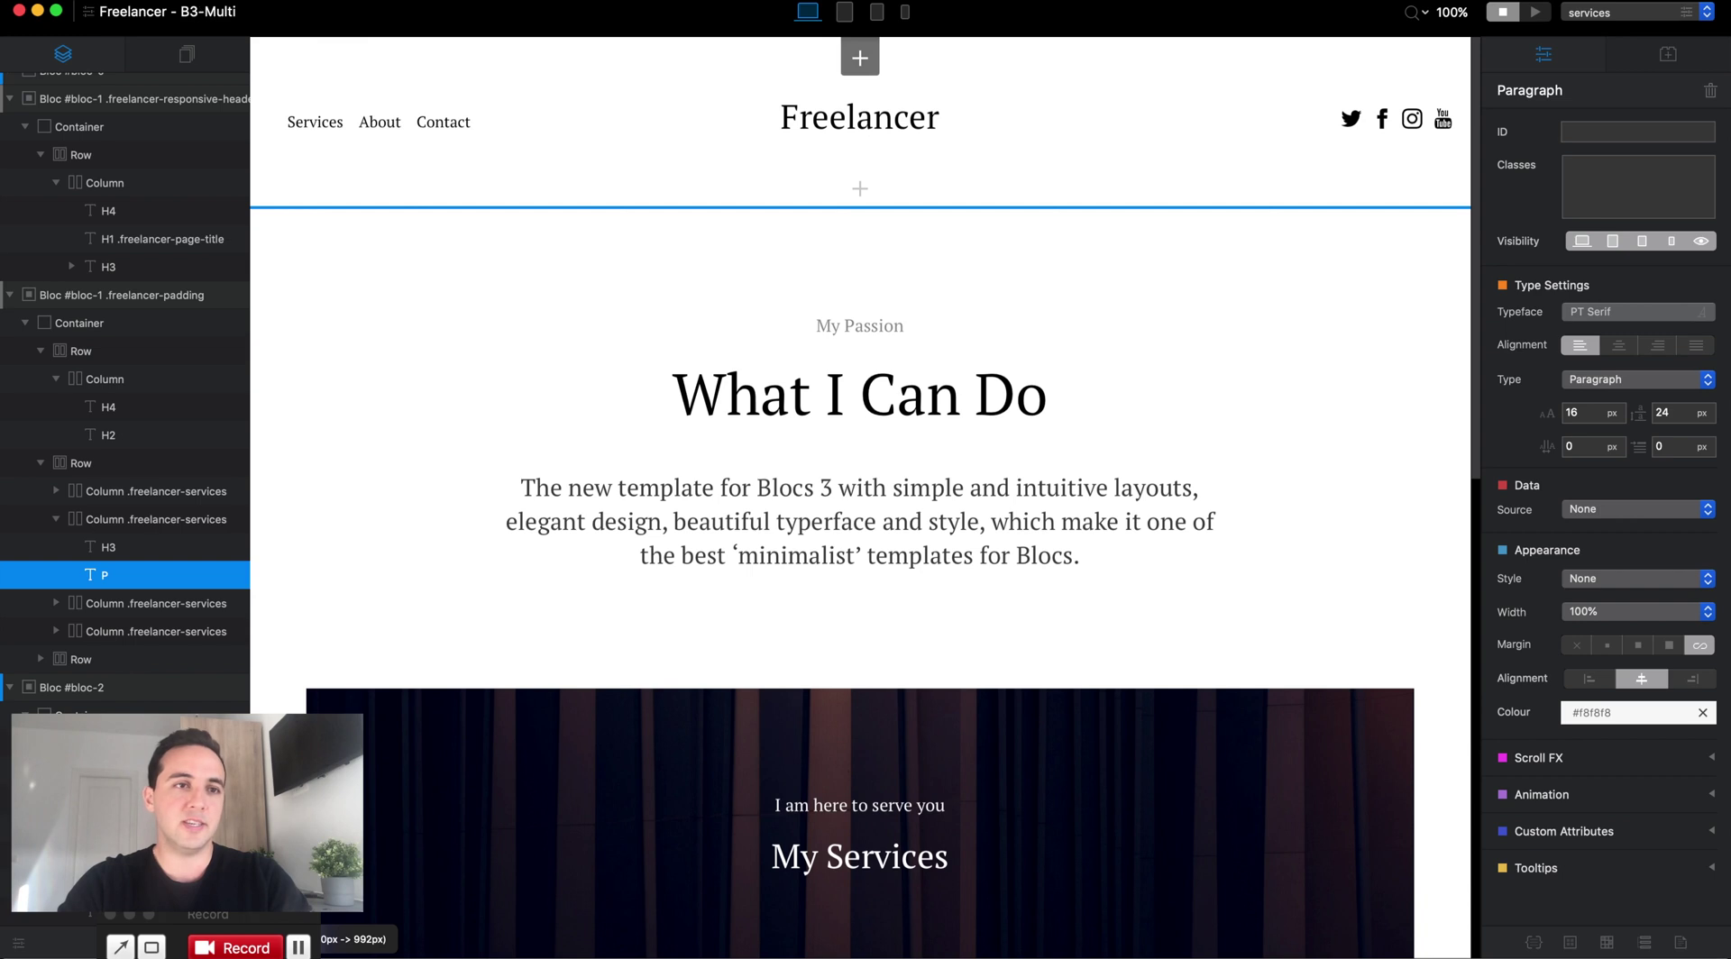
Step: Open the recent project 'Foundation - B3.4 Multi.bloc'
left_click(115, 3)
mouse_move(155, 59)
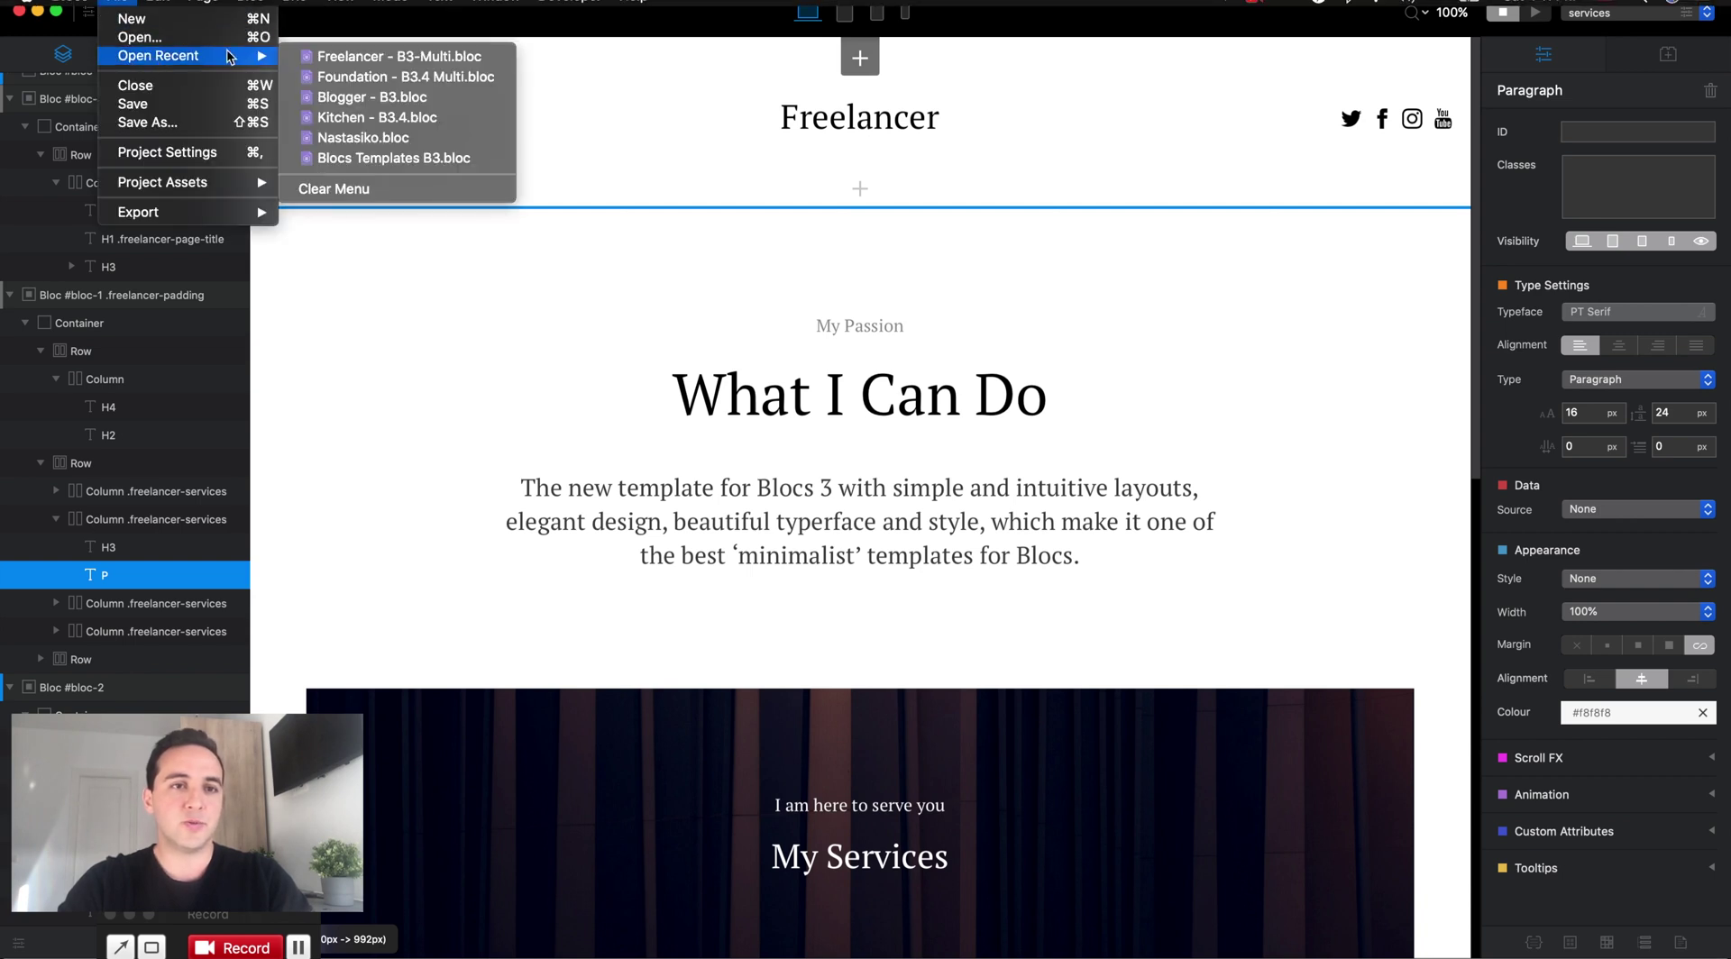
left_click(355, 77)
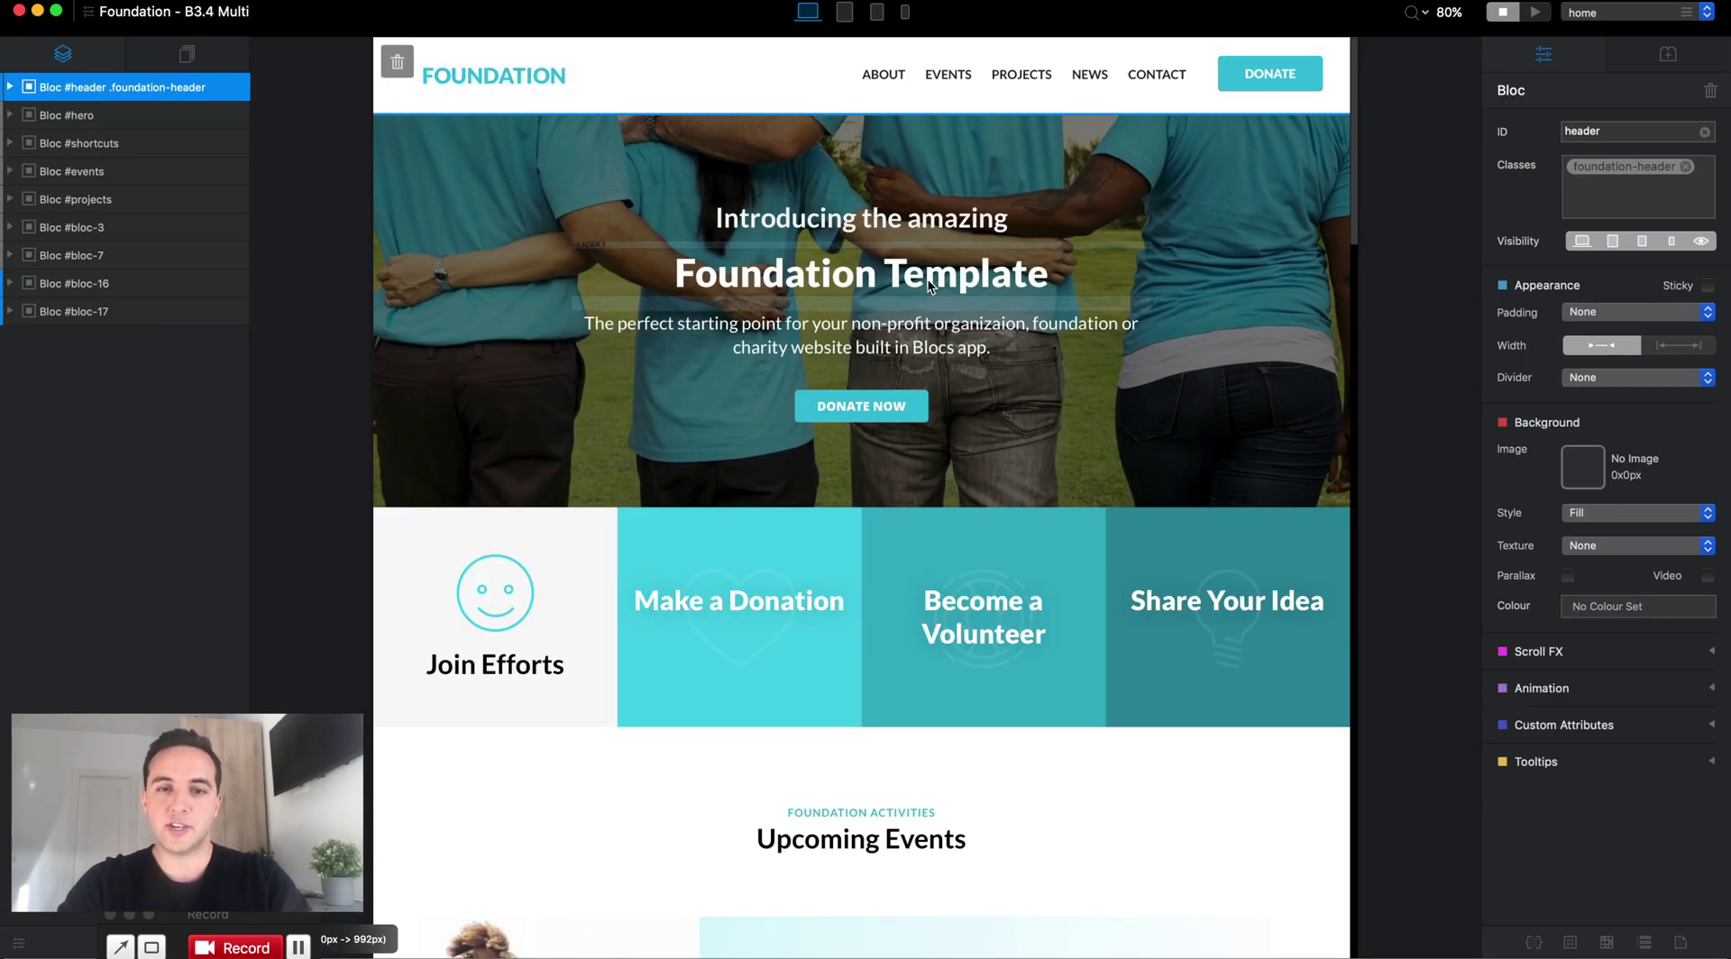
Step: Select the Heading 1 hero title, then the 'Upcoming Events' Heading 2 title
left_click(996, 277)
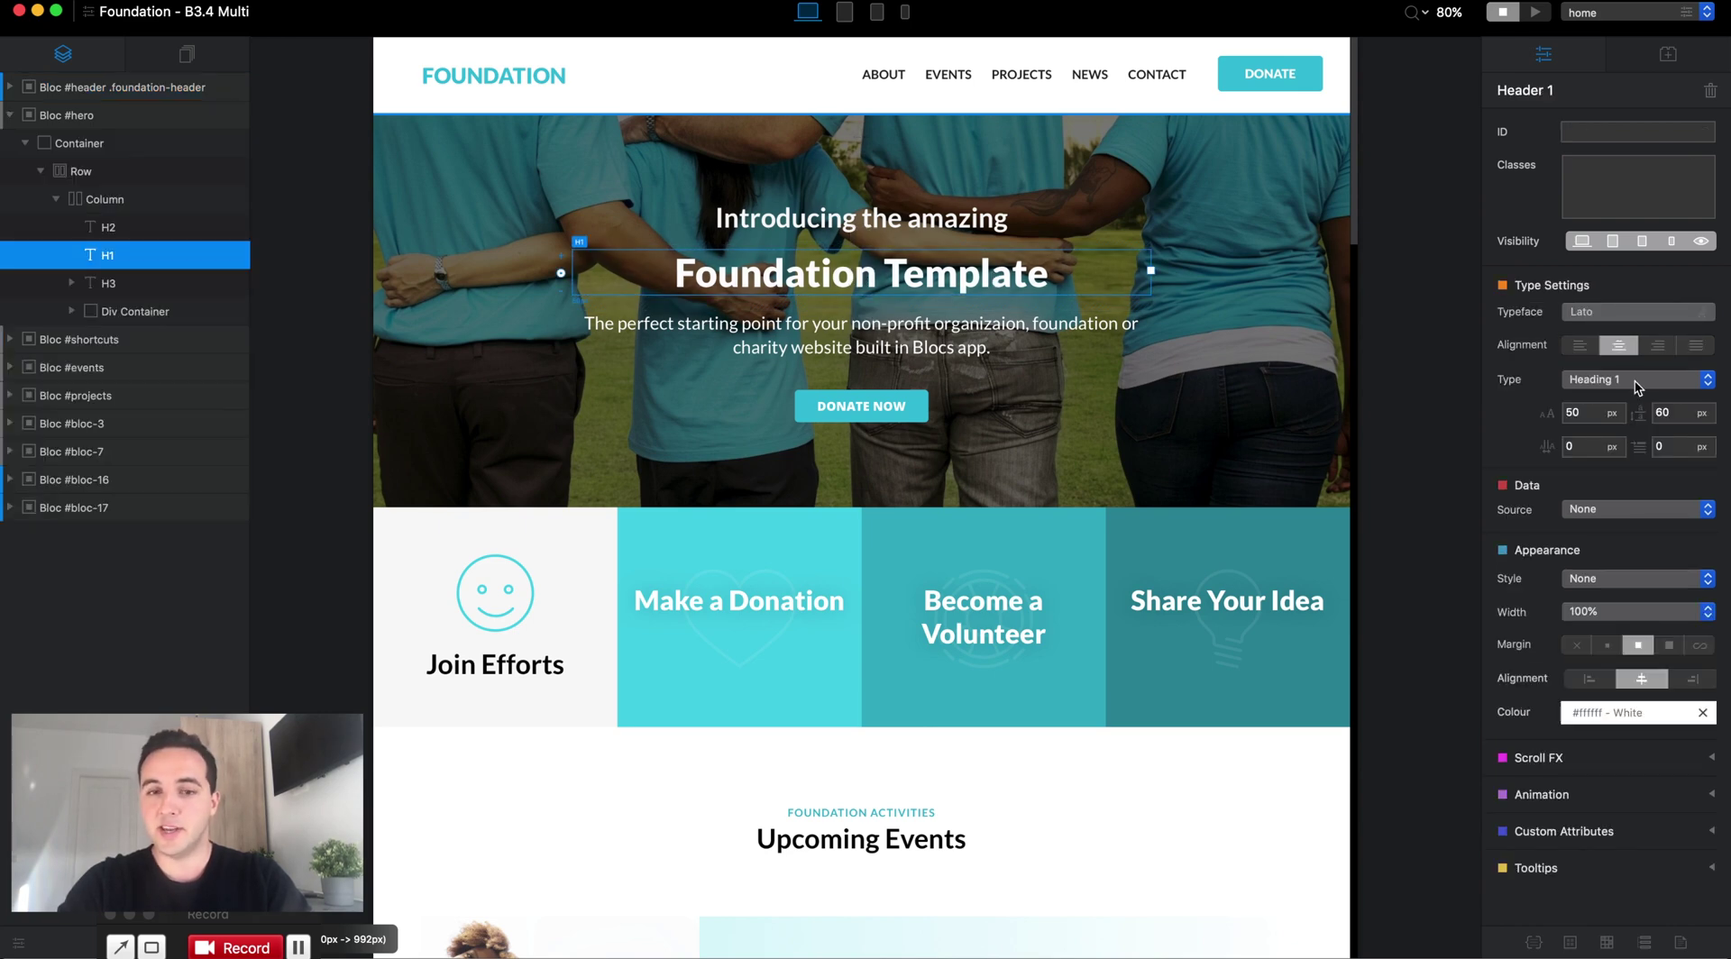
scroll(1131, 359, "down", 3)
scroll(1133, 363, "down", 4)
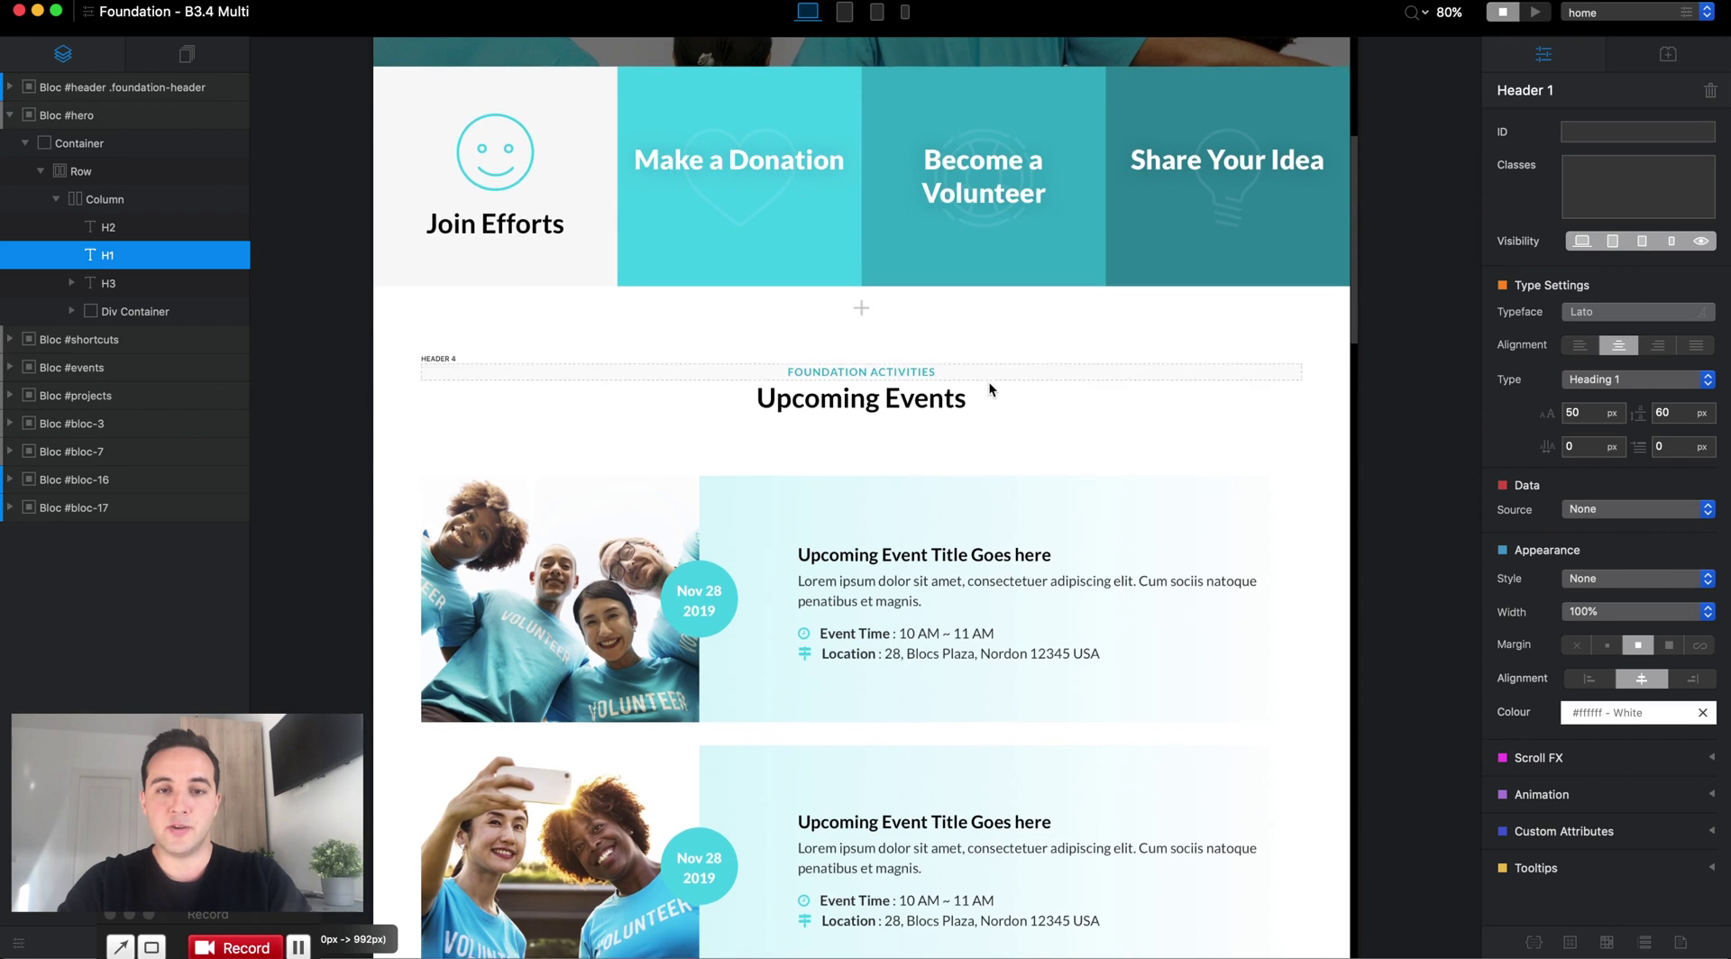
left_click(1004, 399)
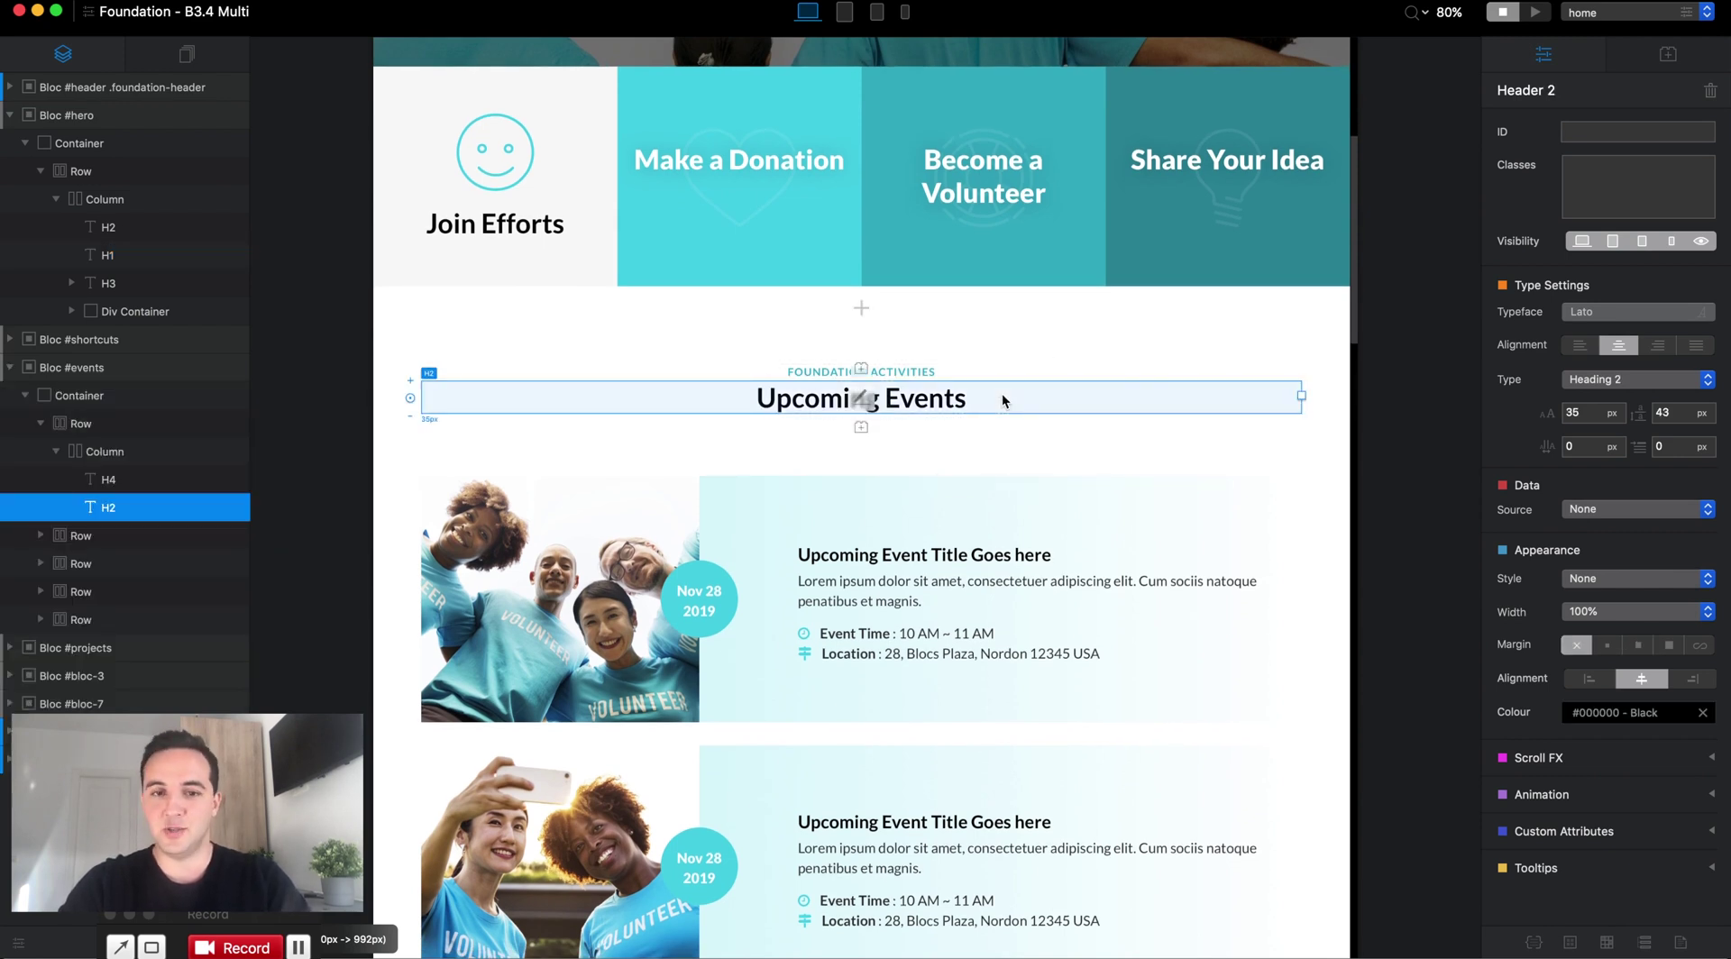
scroll(1004, 400, "down", 2)
Step: Select an event's Heading 3 title, its Paragraph description, then the 'What We Do' Heading 2
left_click(1063, 411)
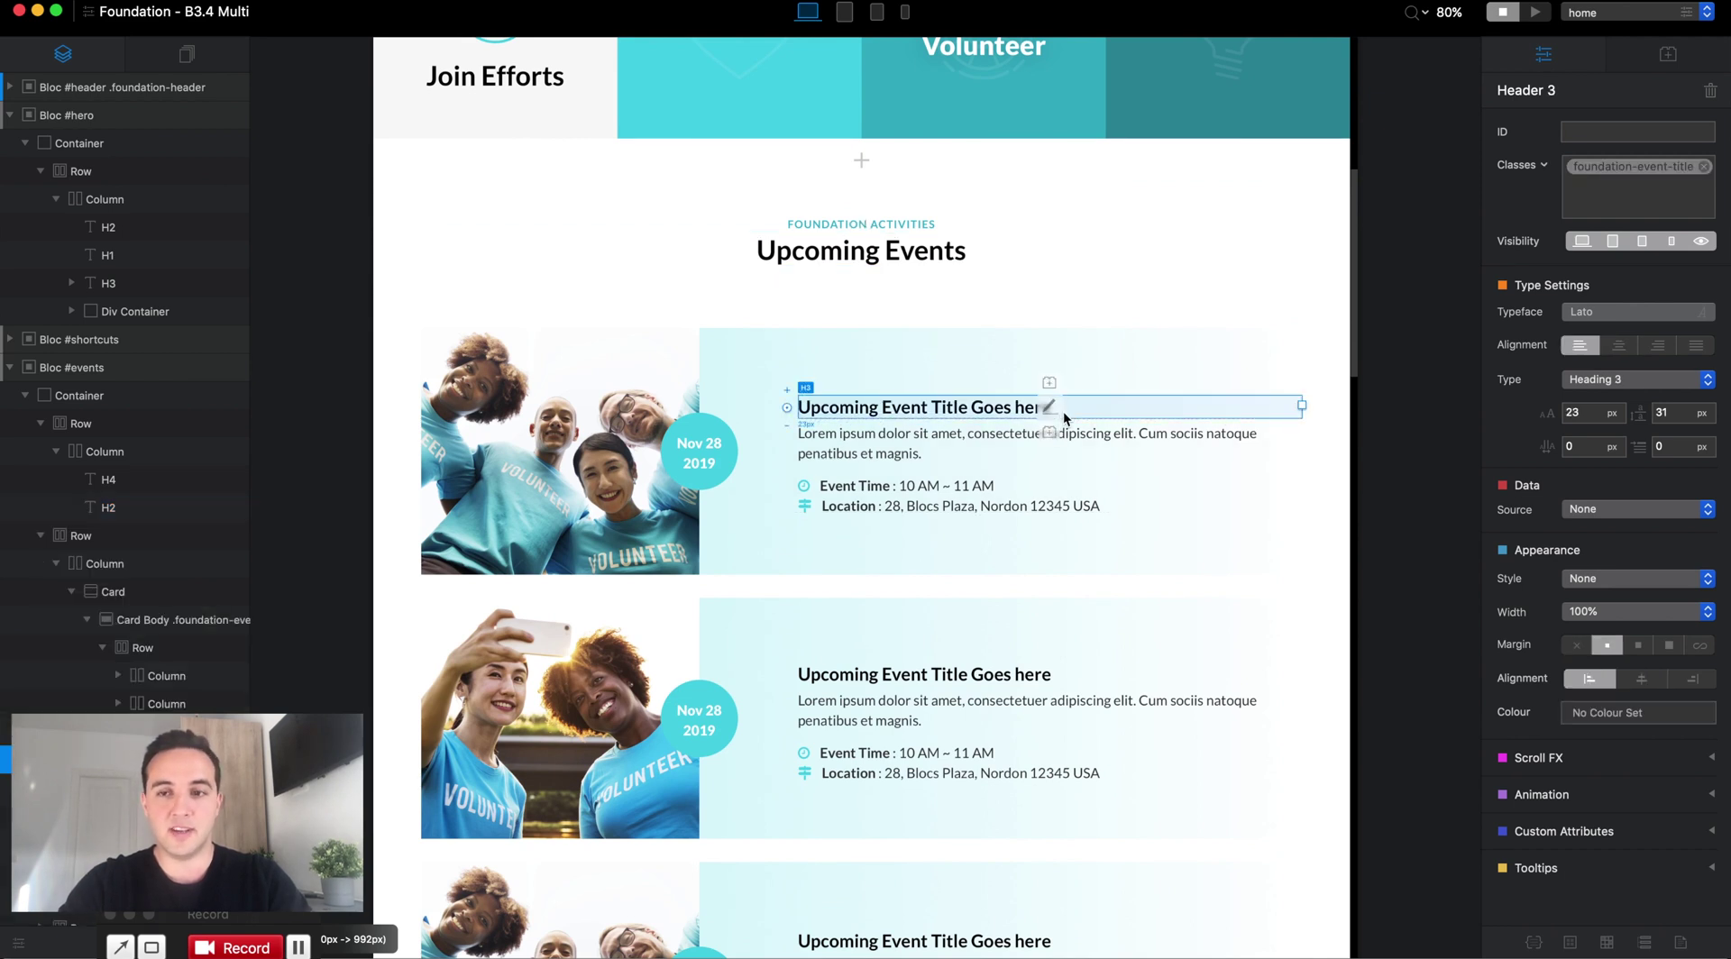
scroll(1063, 412, "down", 1)
left_click(1122, 389)
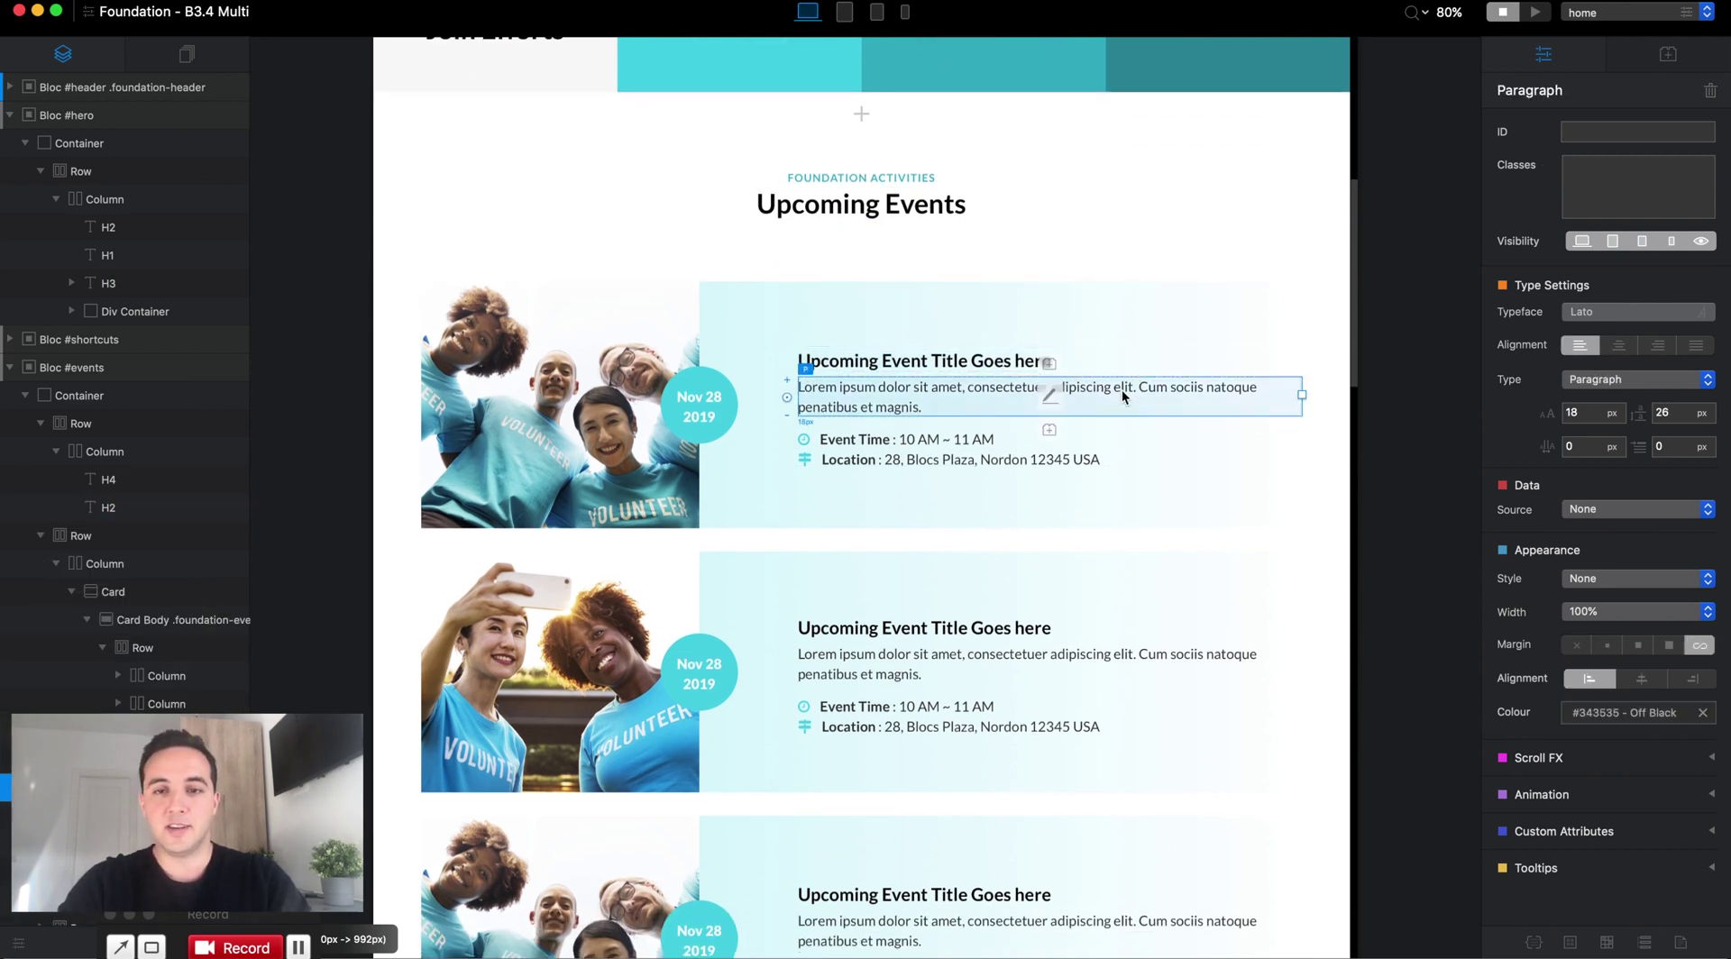
scroll(1122, 394, "down", 7)
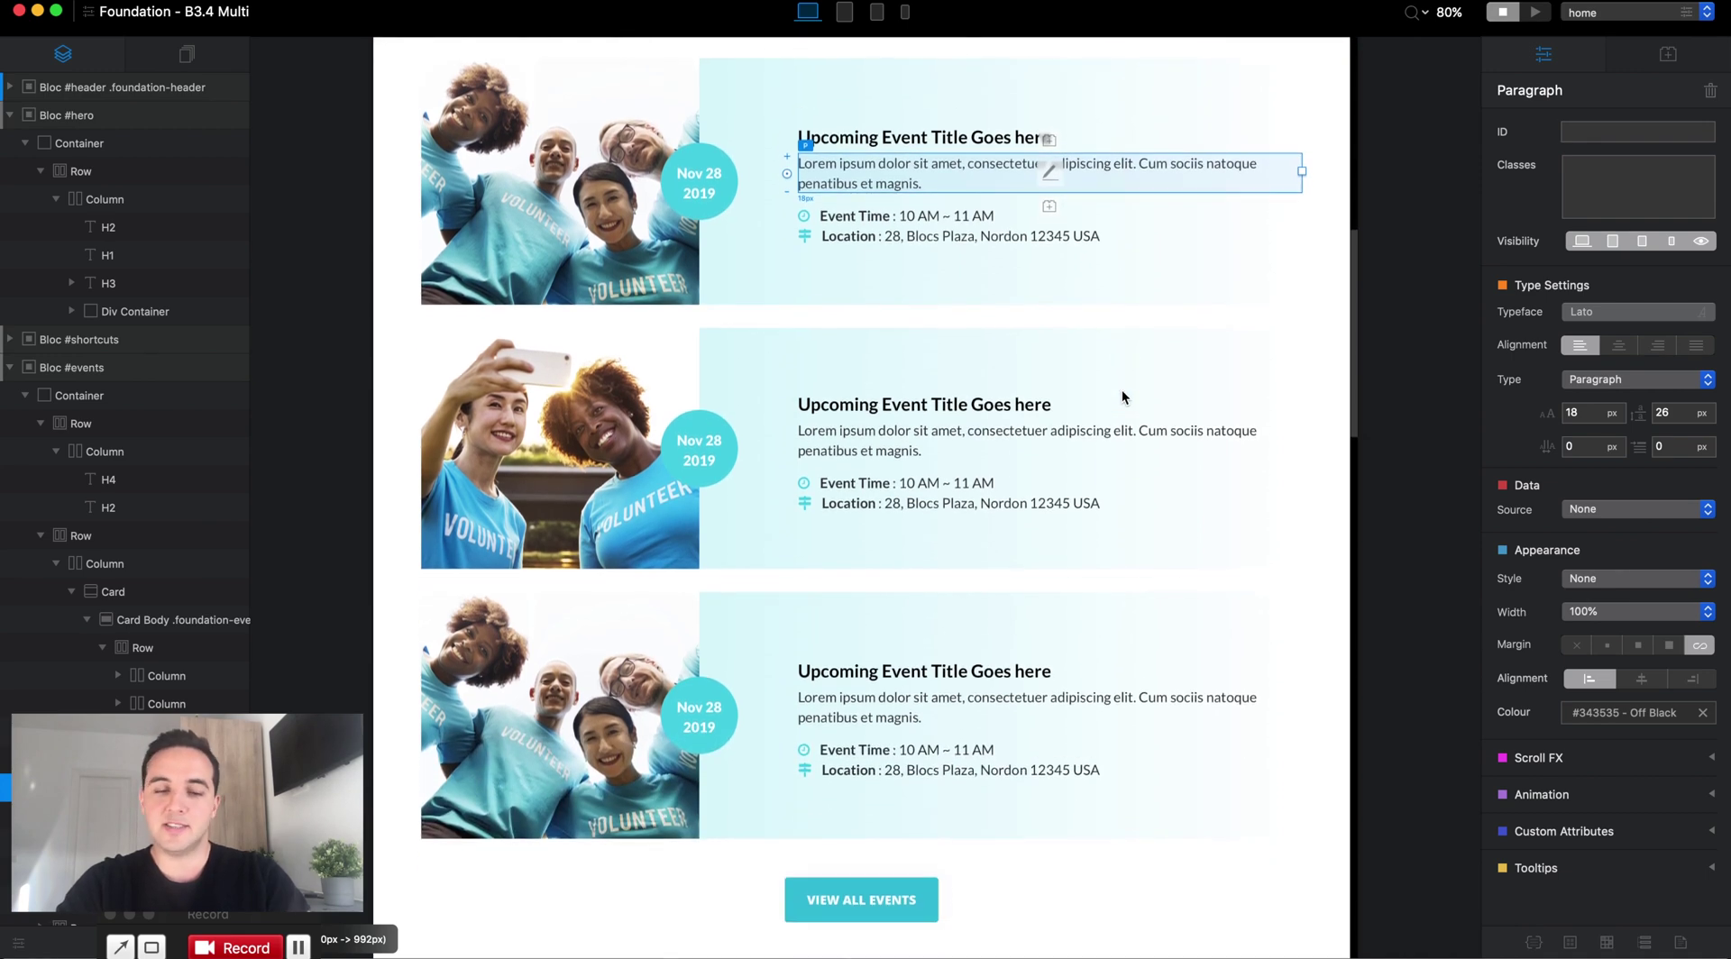
scroll(1122, 394, "down", 2)
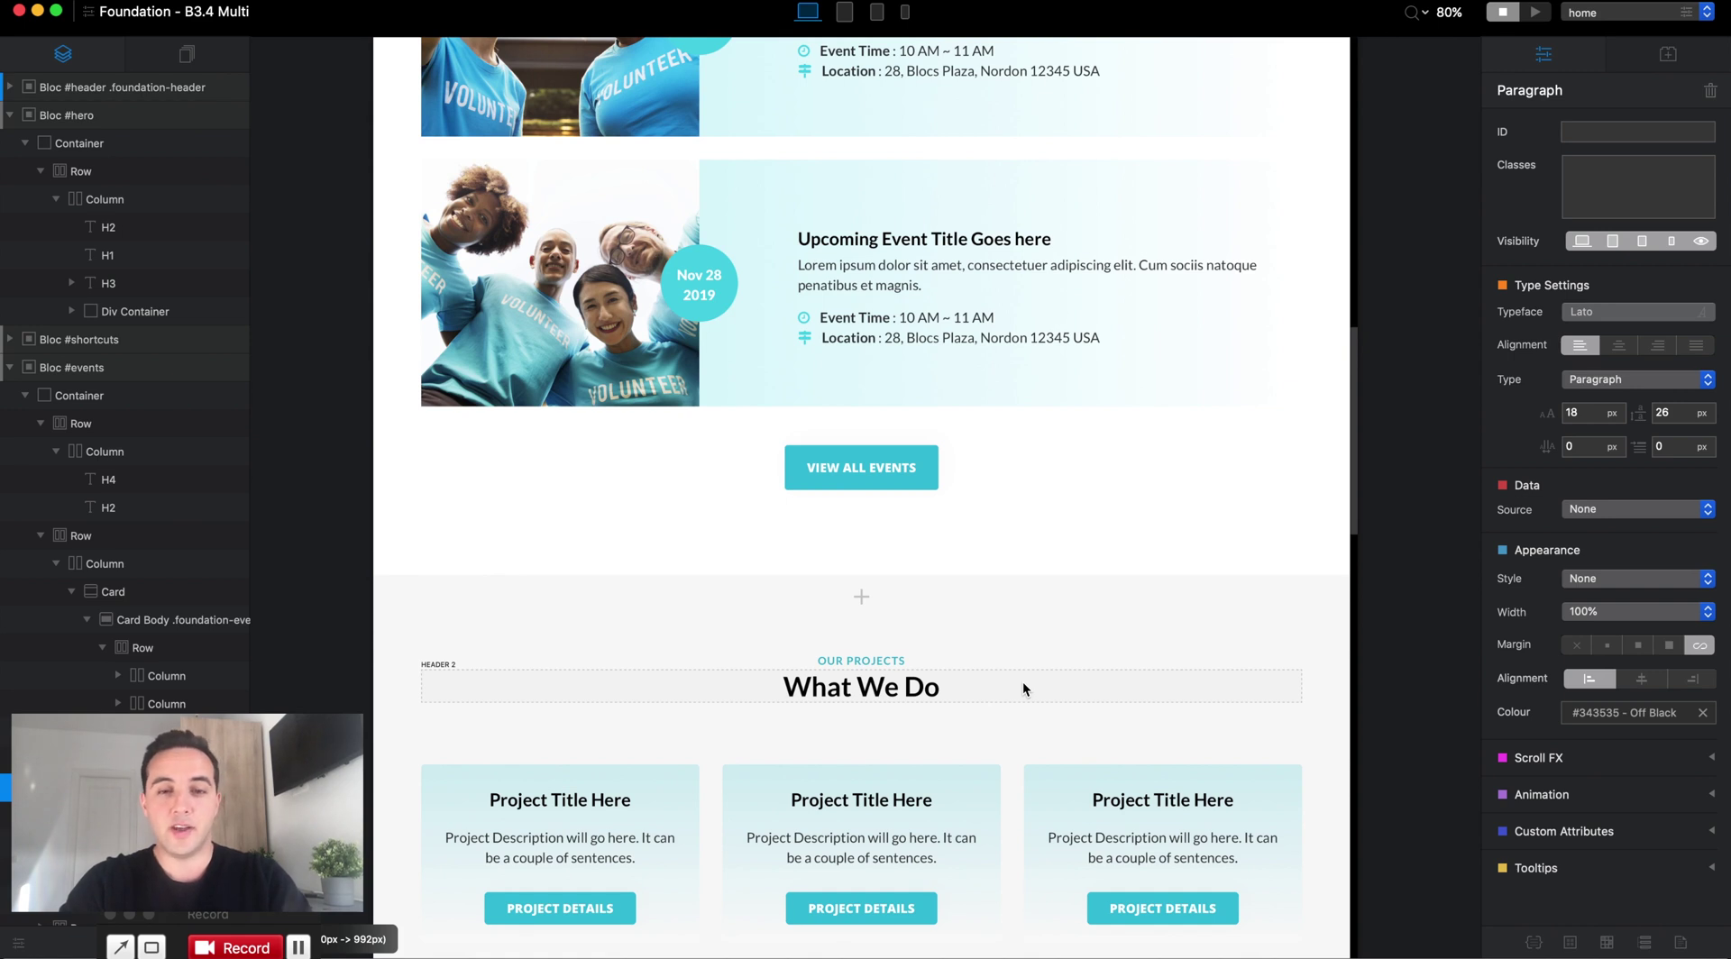
left_click(1053, 685)
scroll(1055, 685, "down", 2)
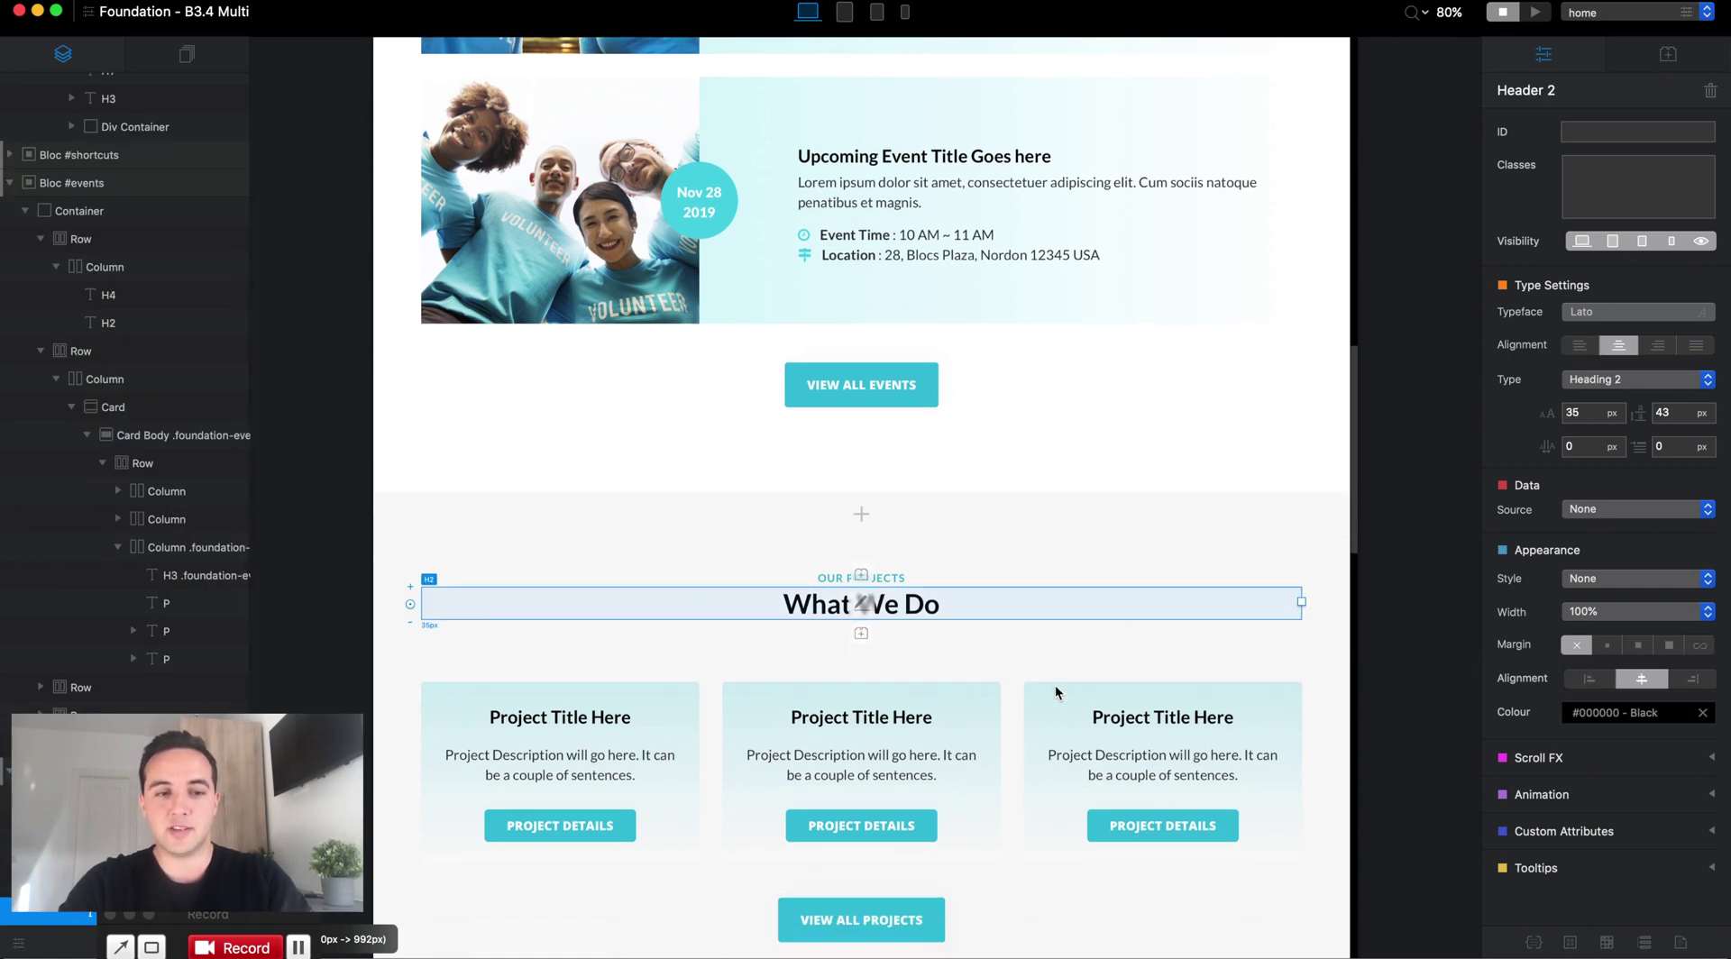